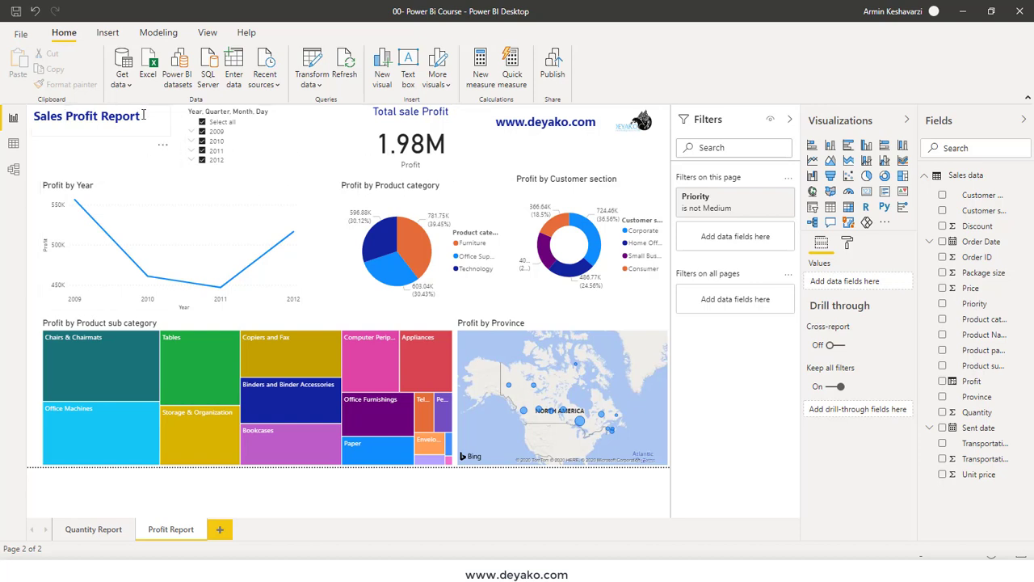
Look over the Quantity Report and Profit Report pages and the full field names
click(97, 534)
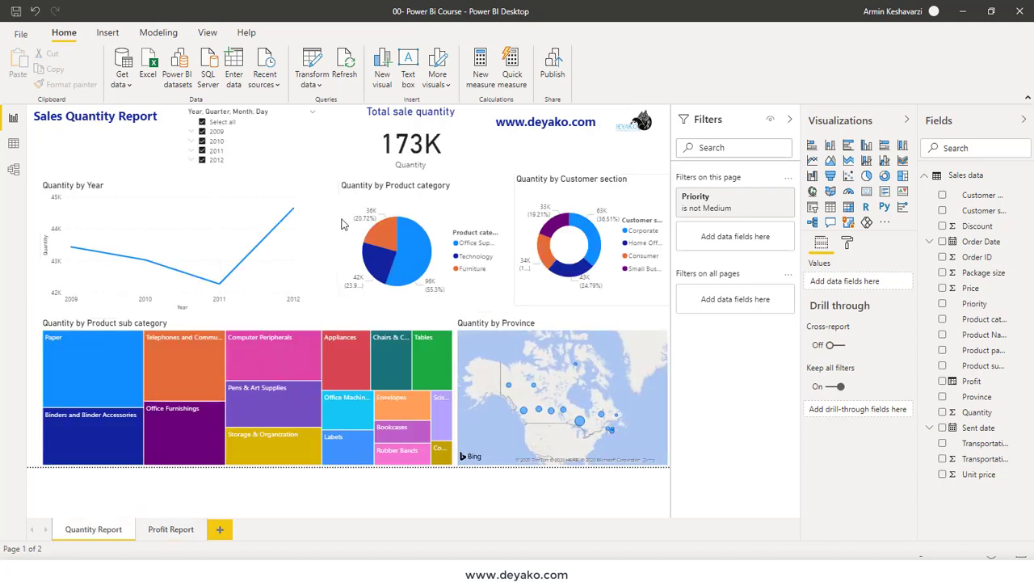
click(166, 533)
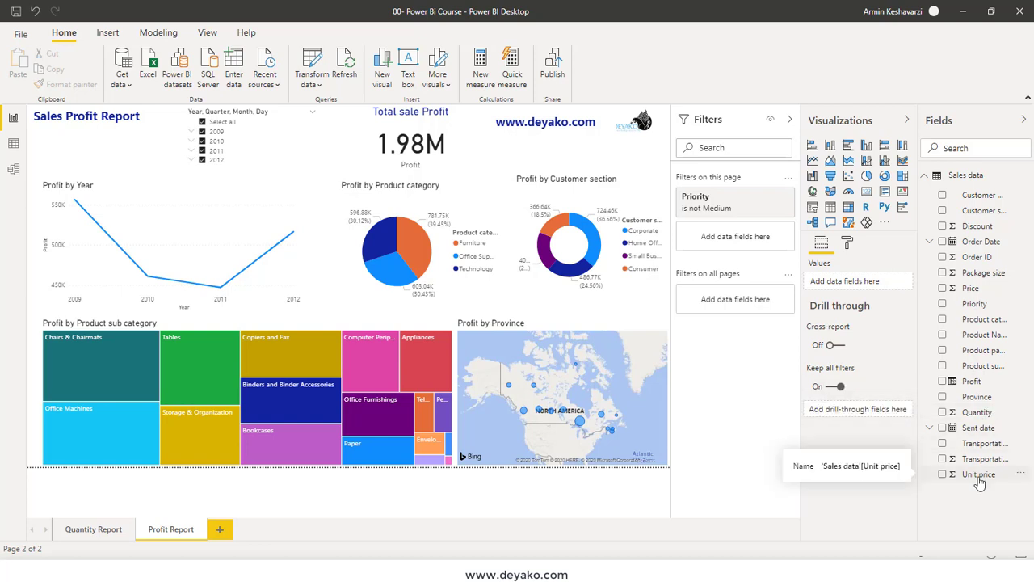
drag(918, 123, 901, 123)
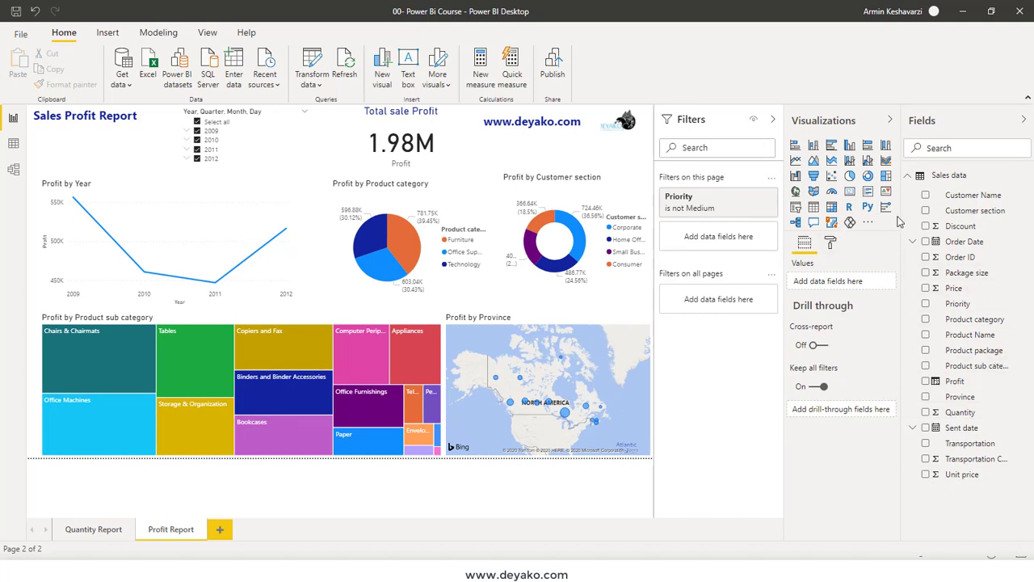
drag(901, 216, 918, 218)
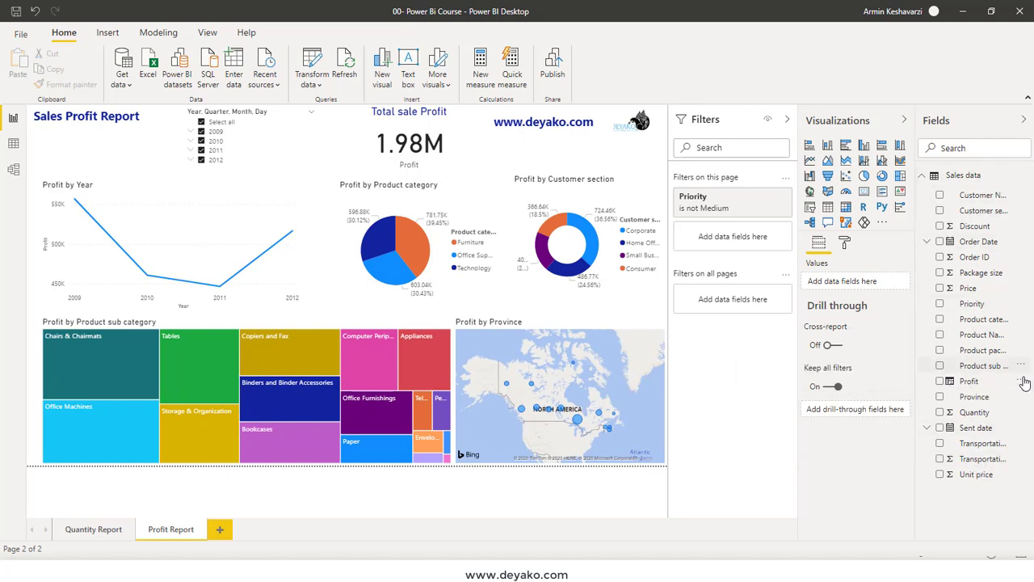
Review the Modeling and Table tools commands for the Sales data table
click(154, 32)
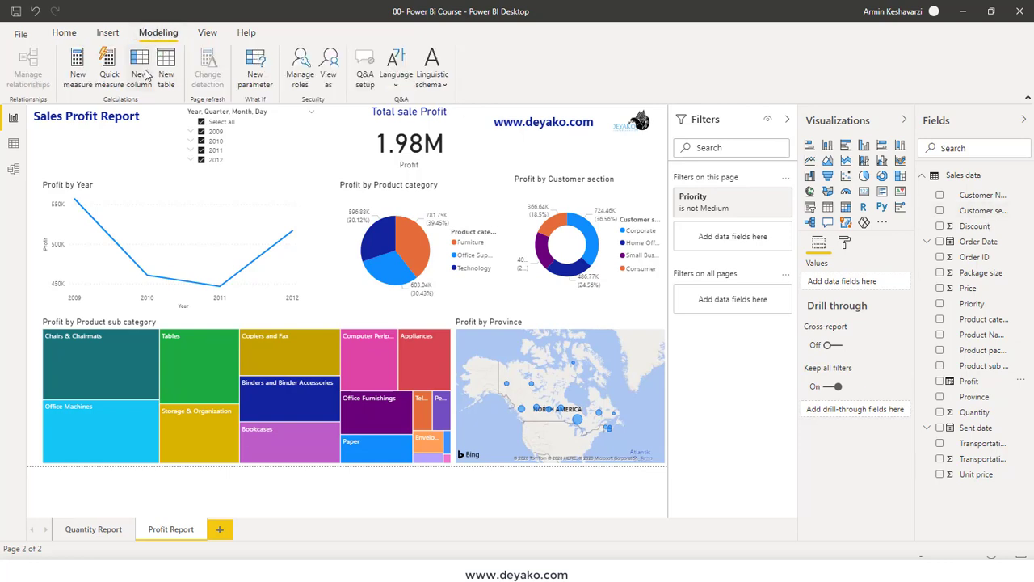
click(974, 178)
click(158, 33)
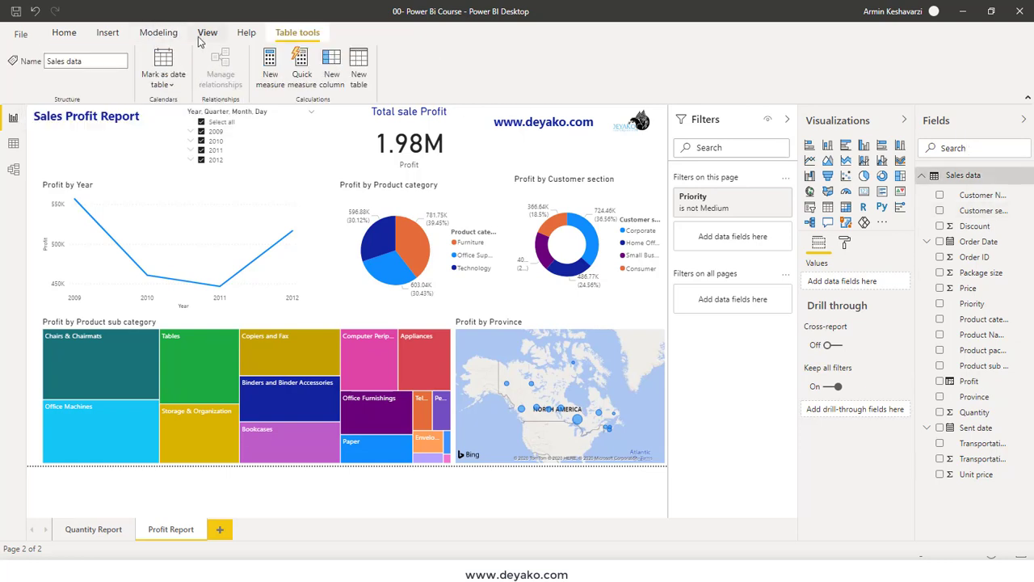
click(287, 31)
Switch to Data view and inspect the Profit column's formula in Sales data
click(14, 146)
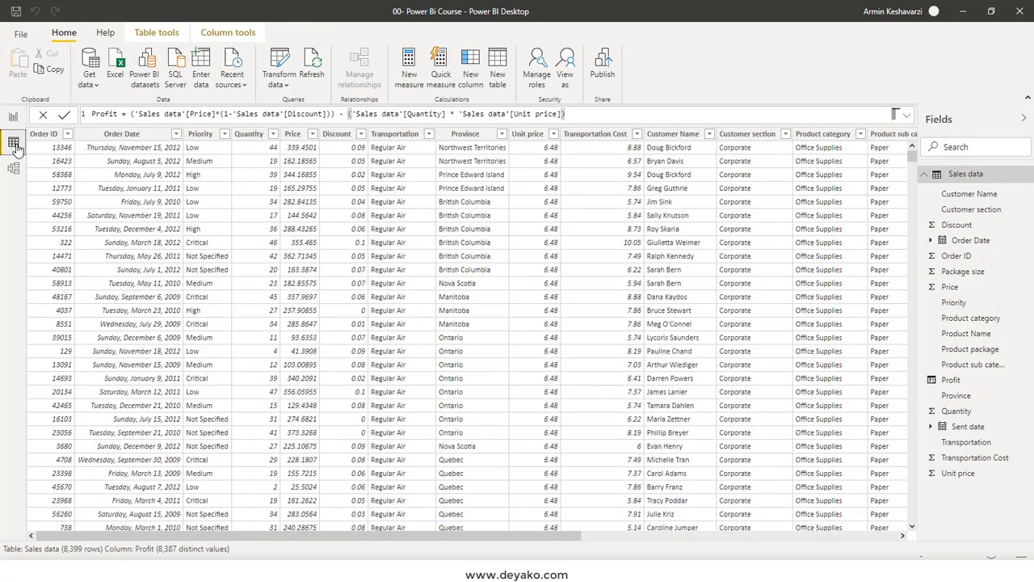
drag(353, 538, 678, 533)
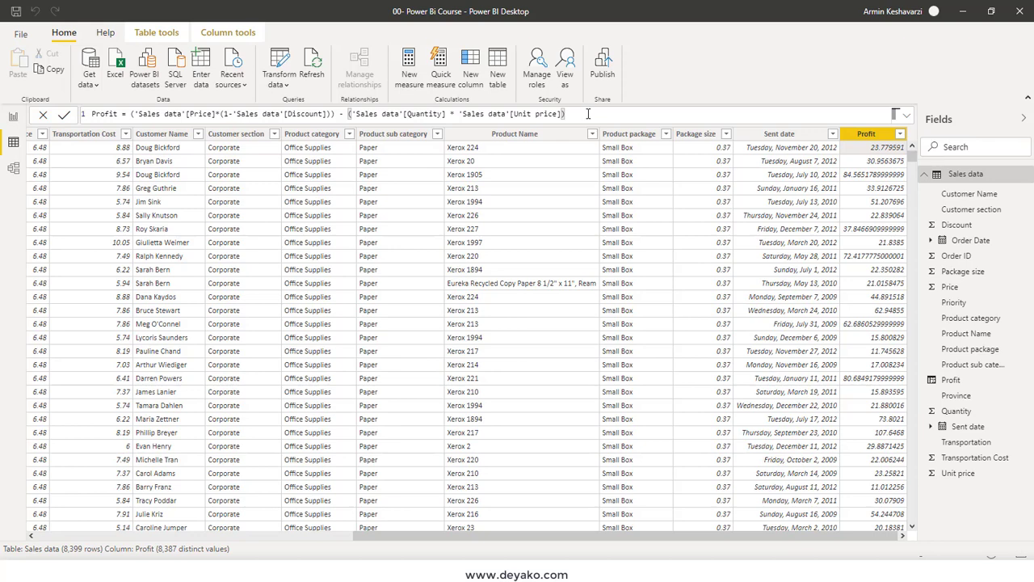
drag(587, 113, 40, 114)
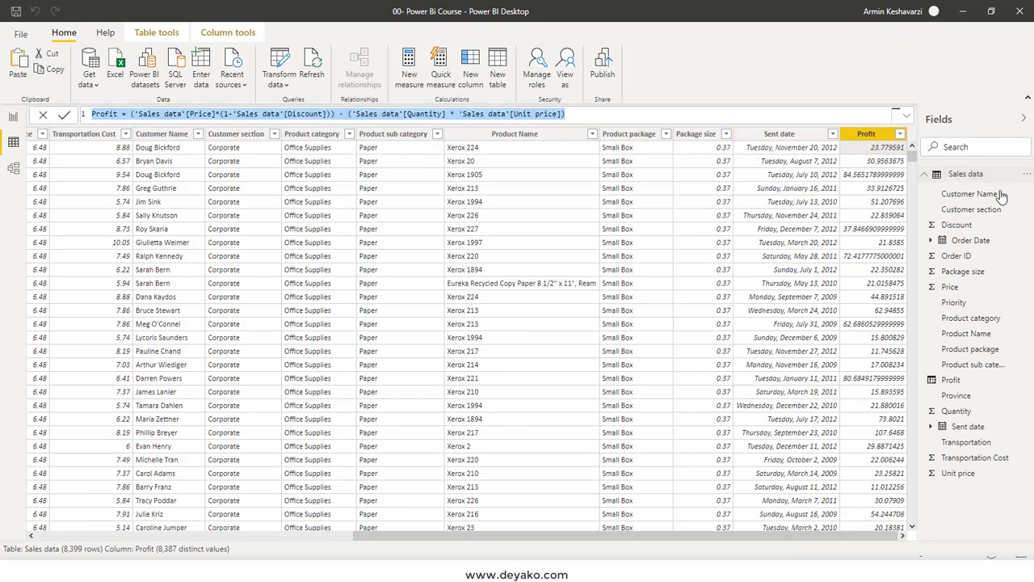
key(End)
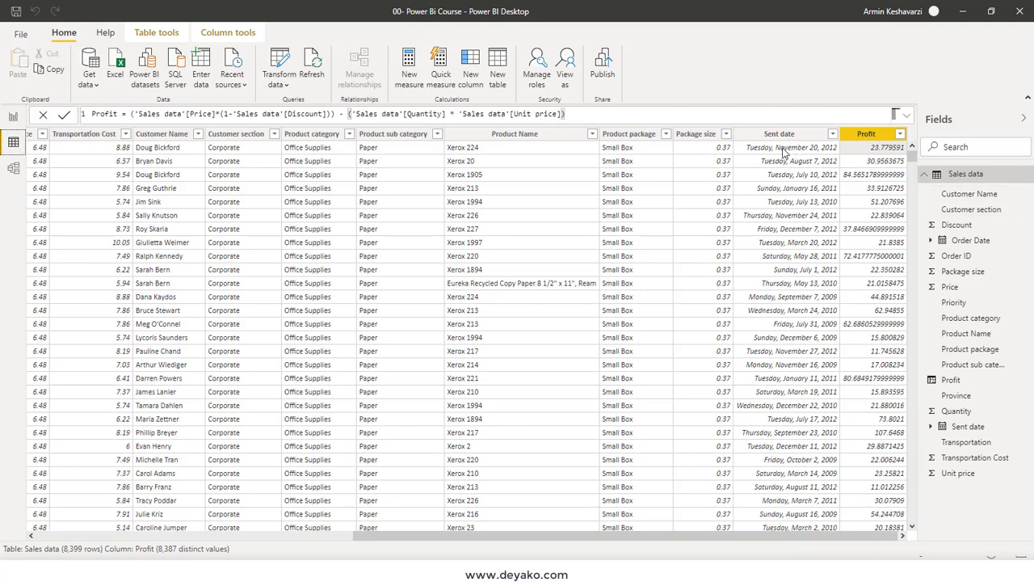
click(790, 152)
click(717, 152)
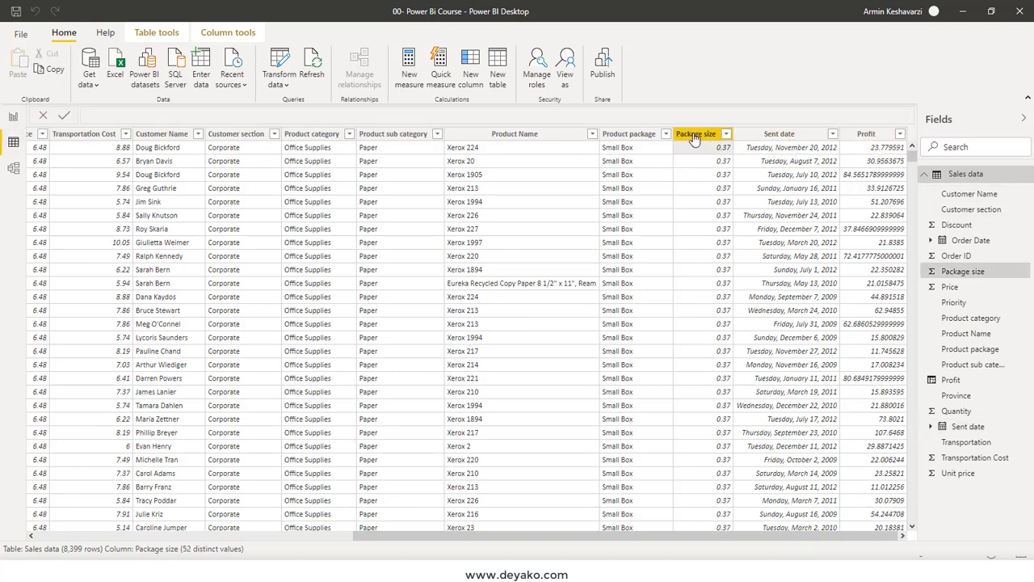
click(870, 134)
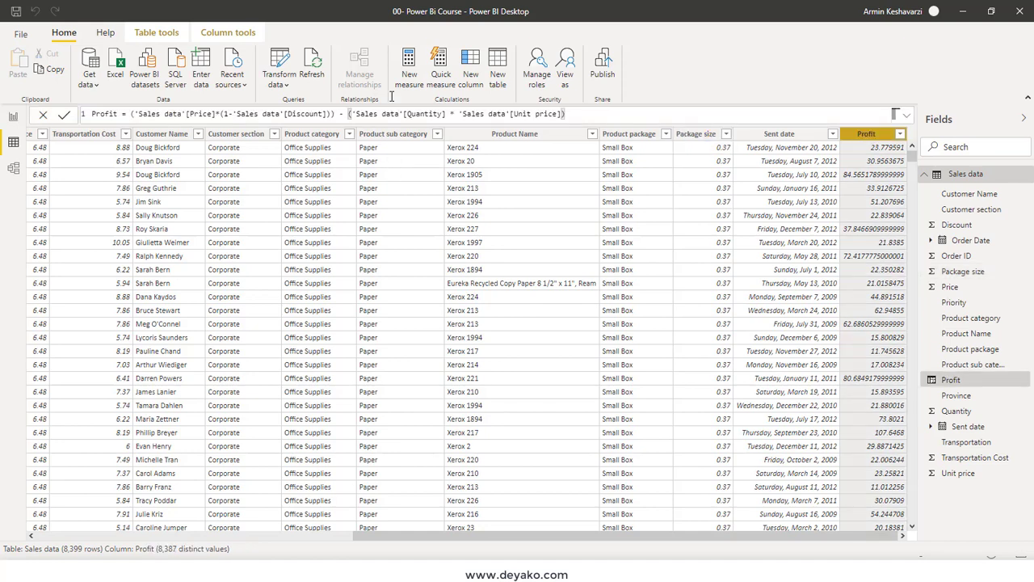
Add a new blank calculated column to the Sales data table
click(470, 76)
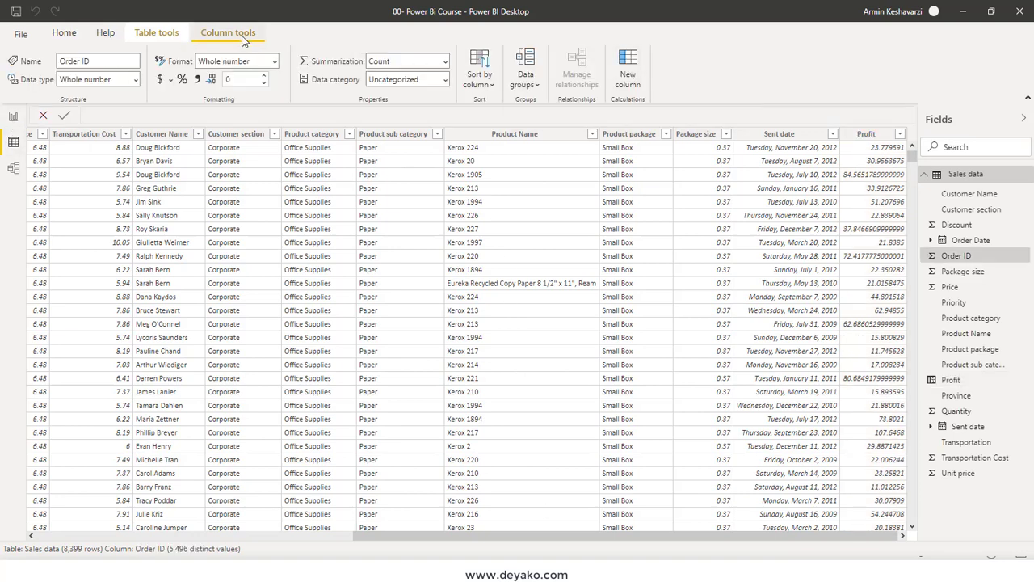
click(155, 34)
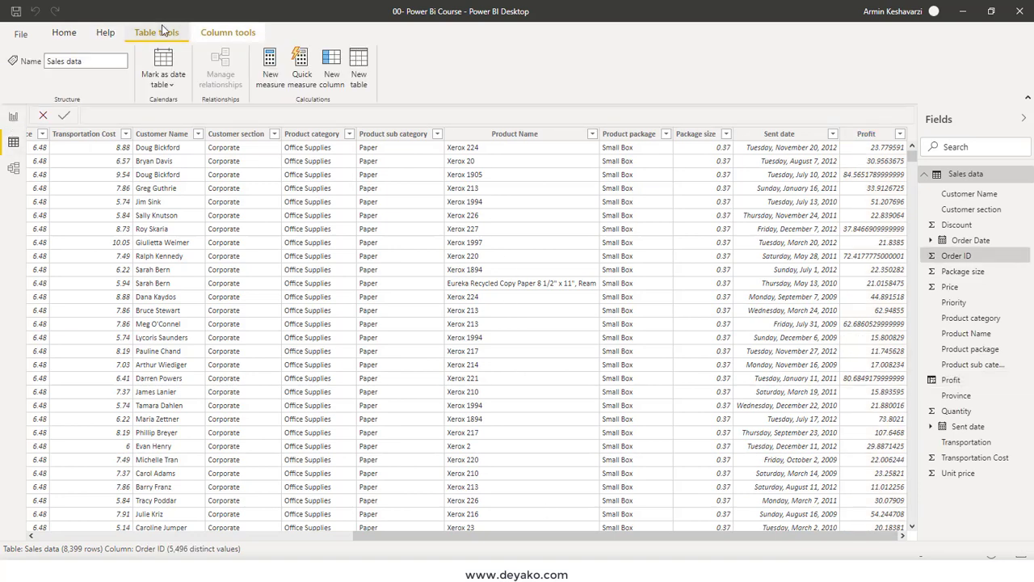
click(64, 32)
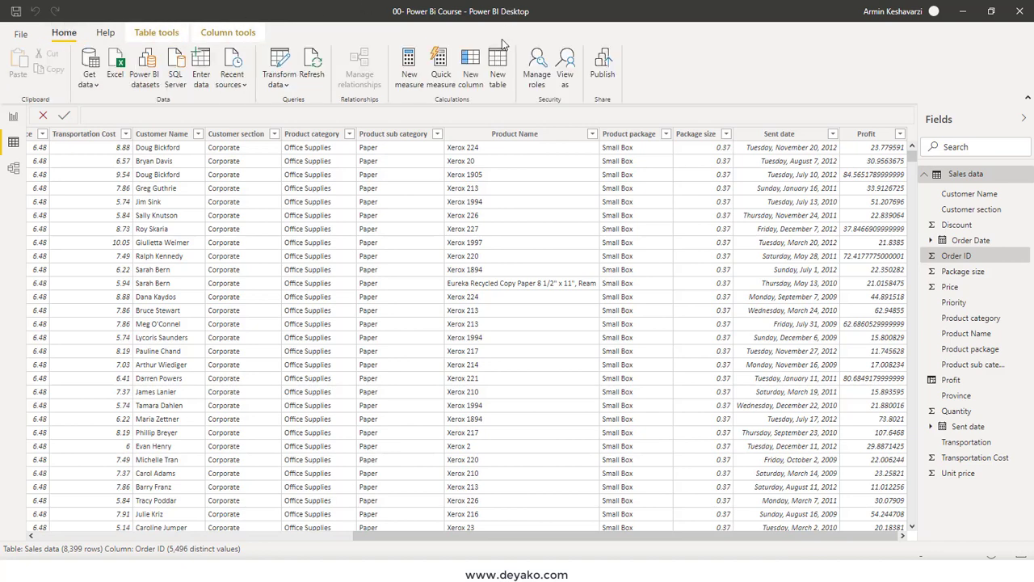
click(475, 76)
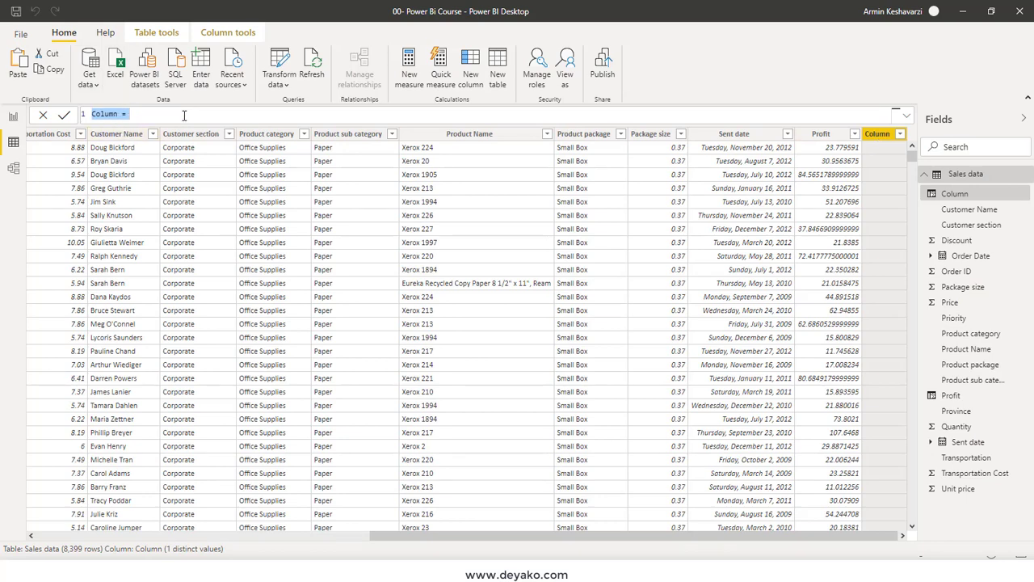
Name the column New Profit with formula 'Sales data'[Price]*(1-'Sales data'[Discount])
double_click(105, 114)
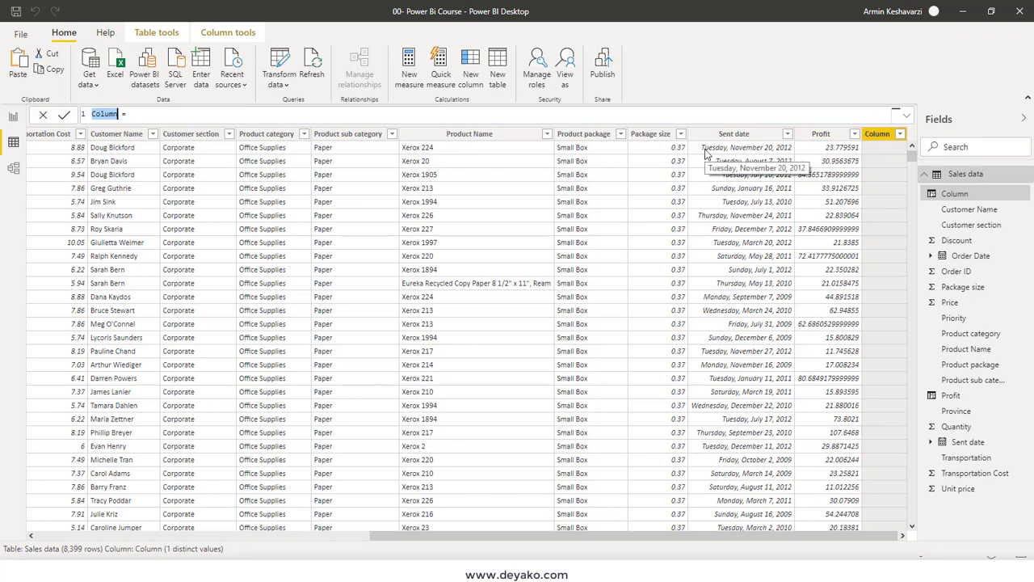
text(New)
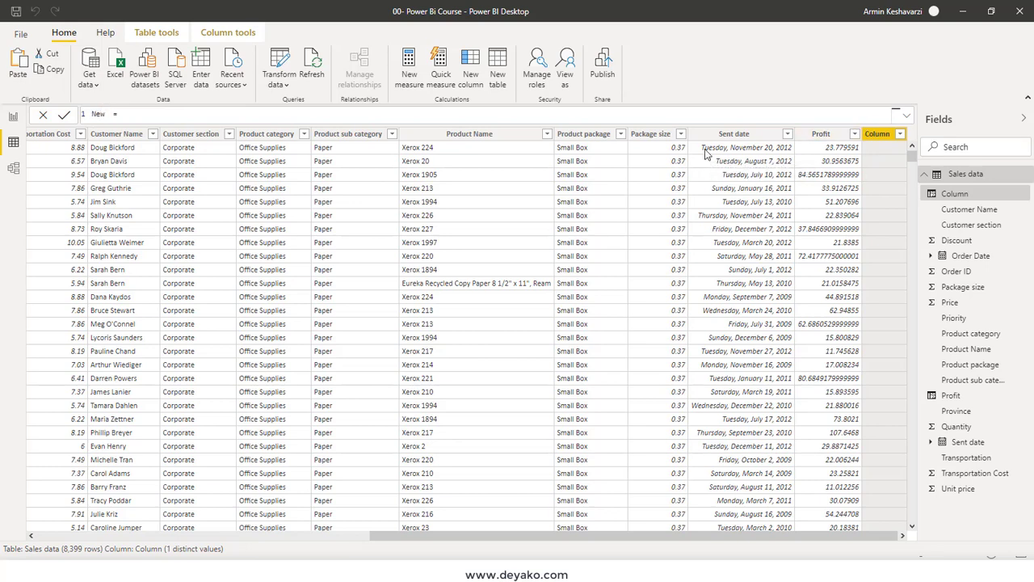
text( Profi)
text(t)
drag(91, 114, 134, 114)
click(159, 114)
text(pri)
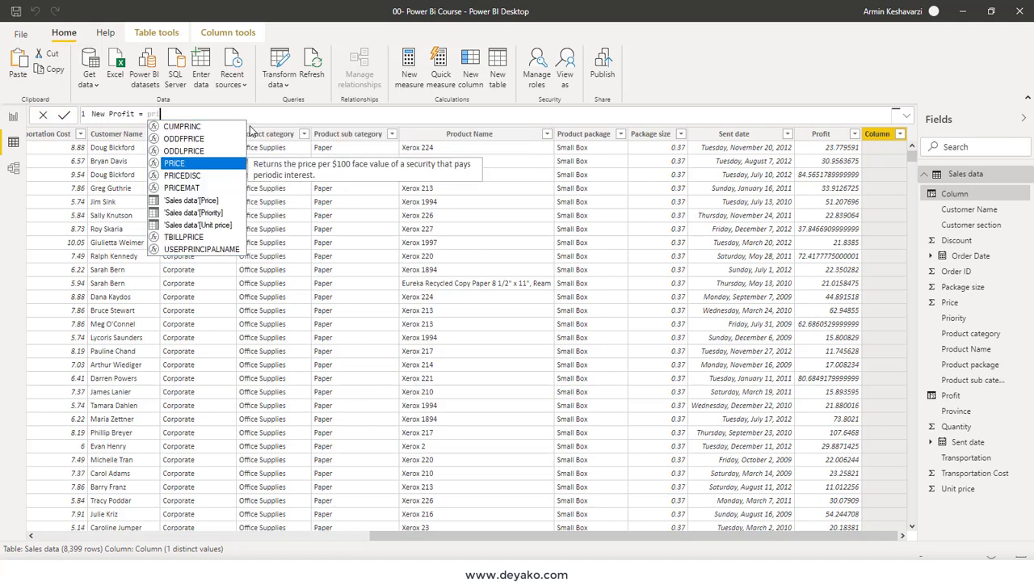
text(ce)
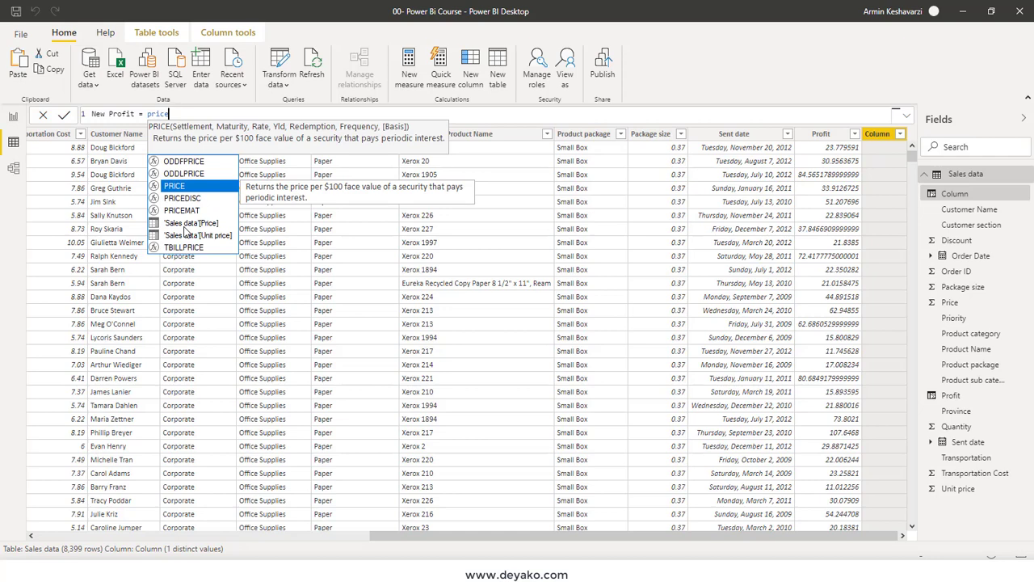
click(200, 226)
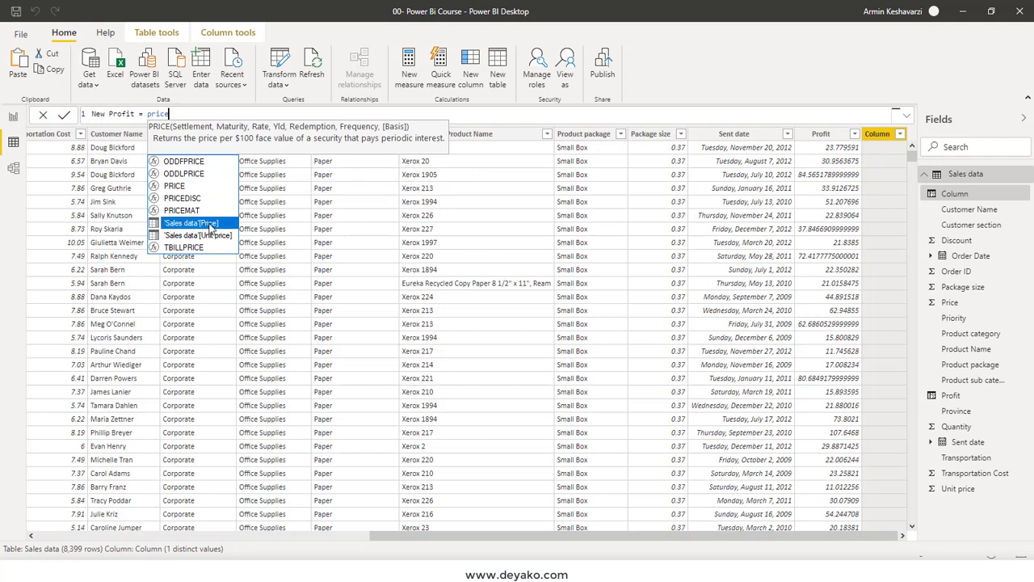
double_click(208, 225)
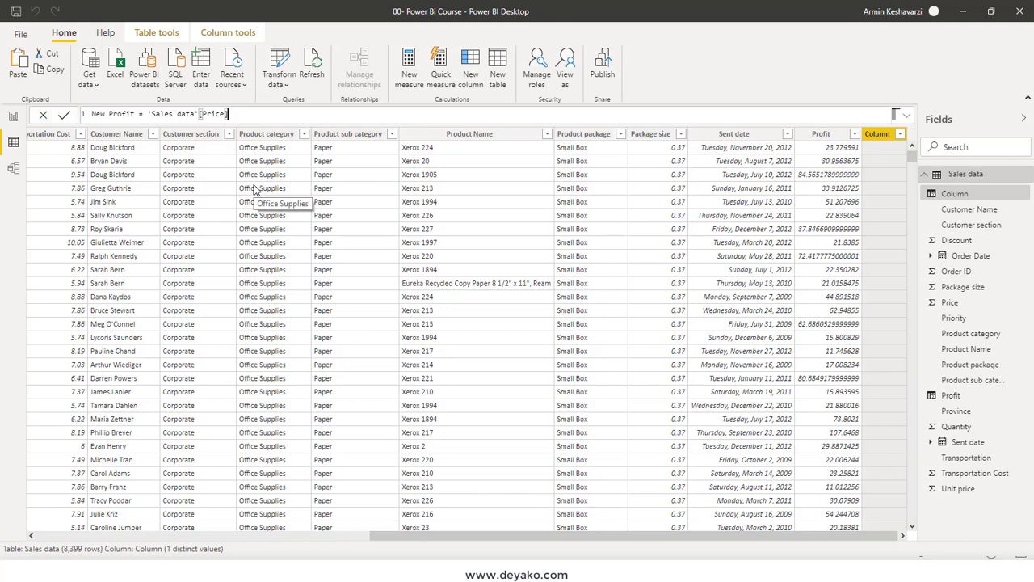
text(*(1-)
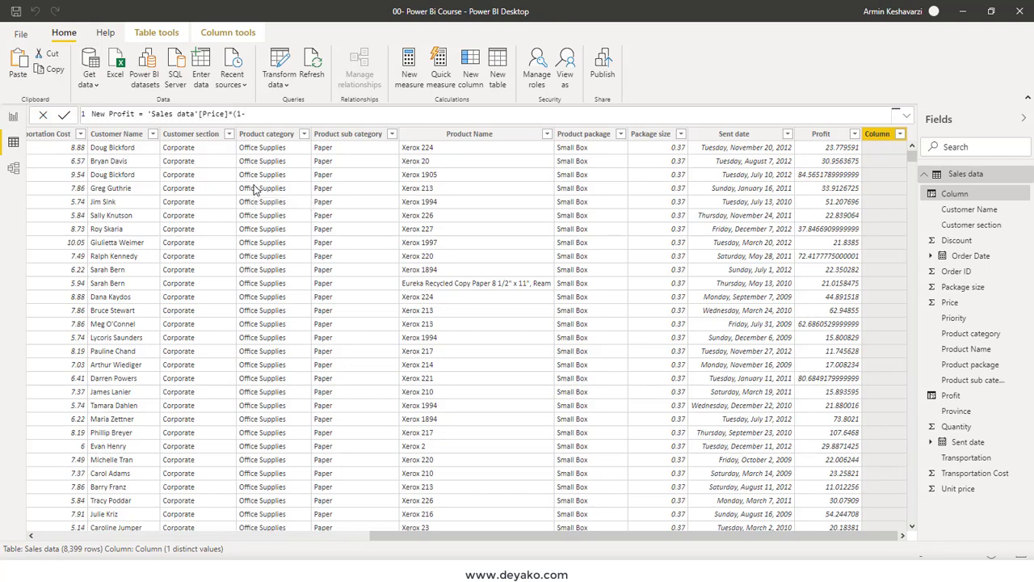
text(dis)
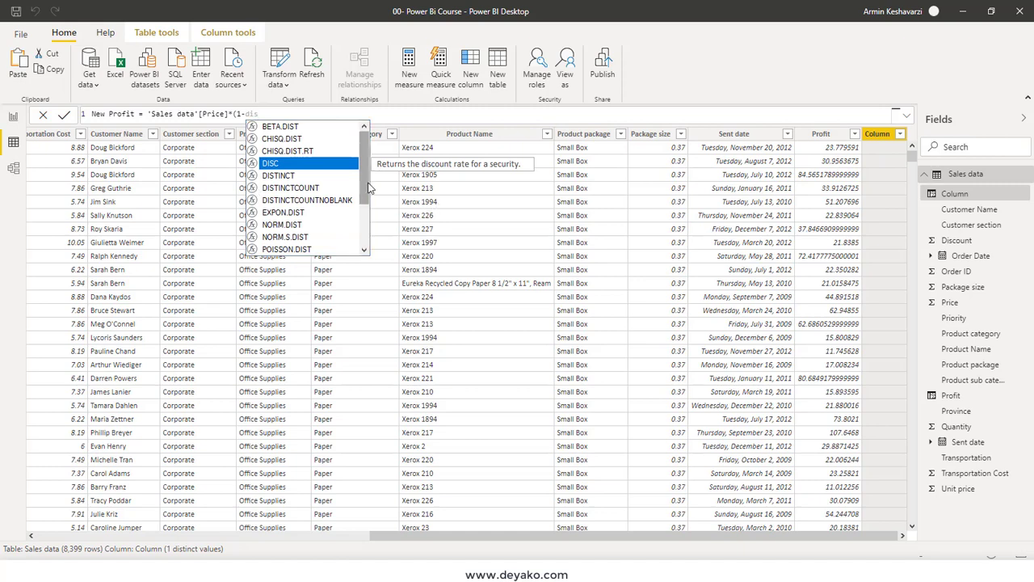
drag(368, 173, 372, 245)
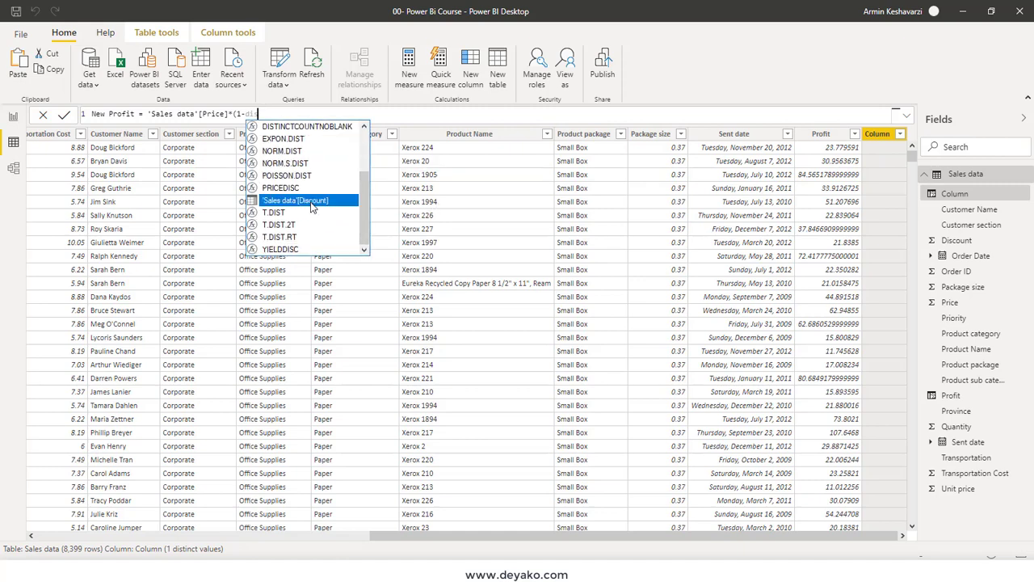
double_click(312, 207)
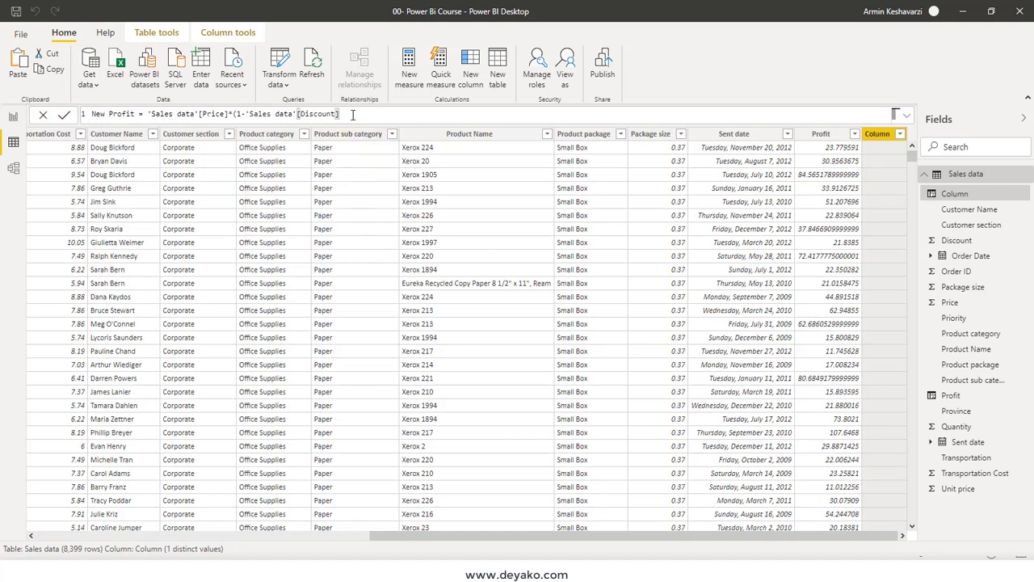
text())
key(Return)
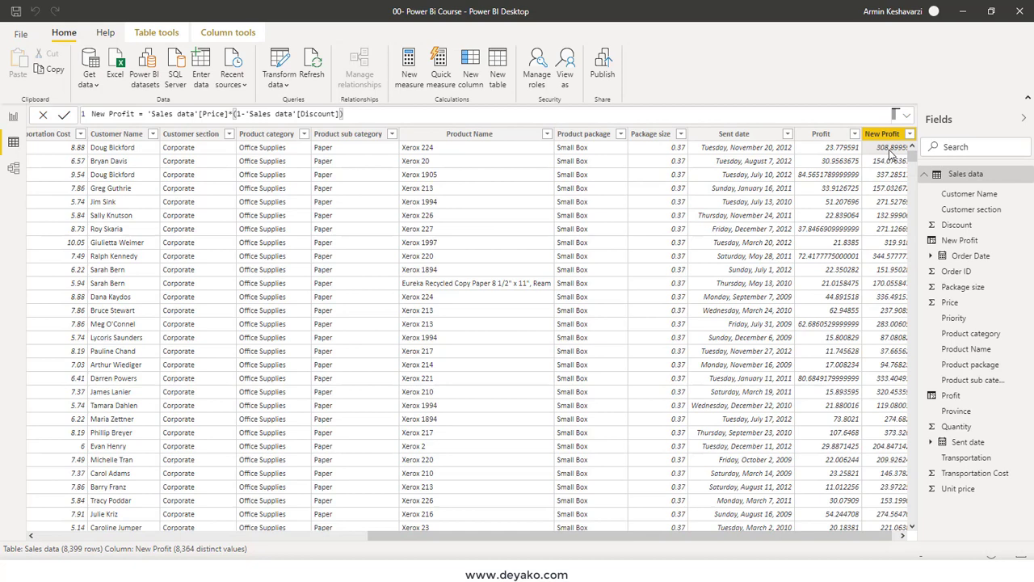
Check the Price and Discount columns, then open the New Profit formula for editing
drag(365, 534, 14, 551)
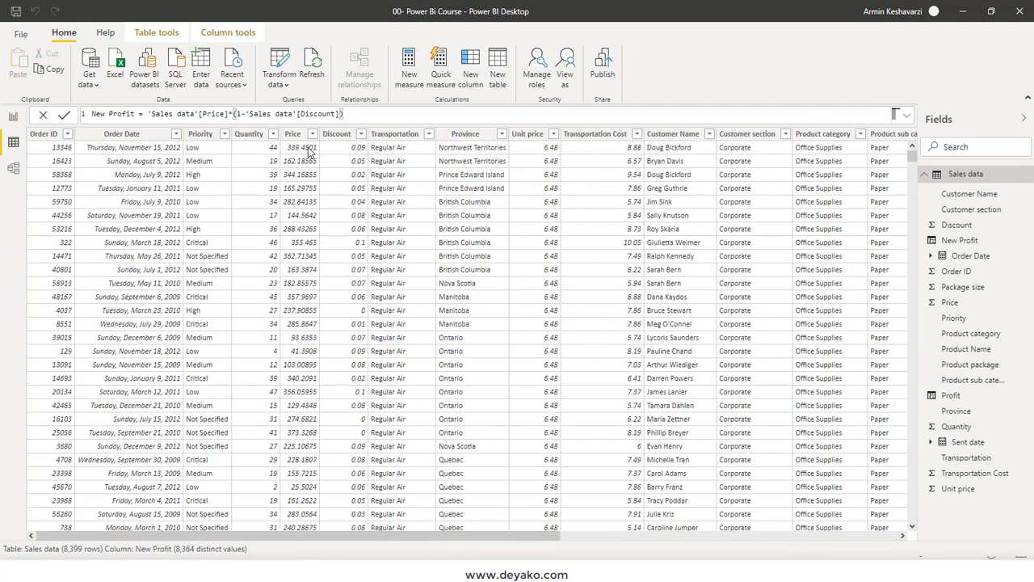
click(309, 153)
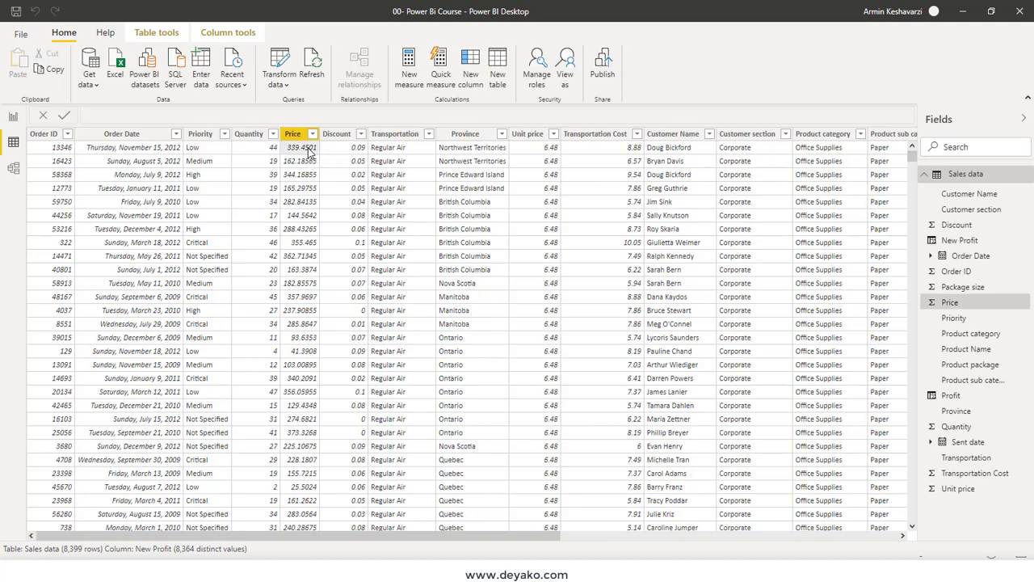
click(350, 150)
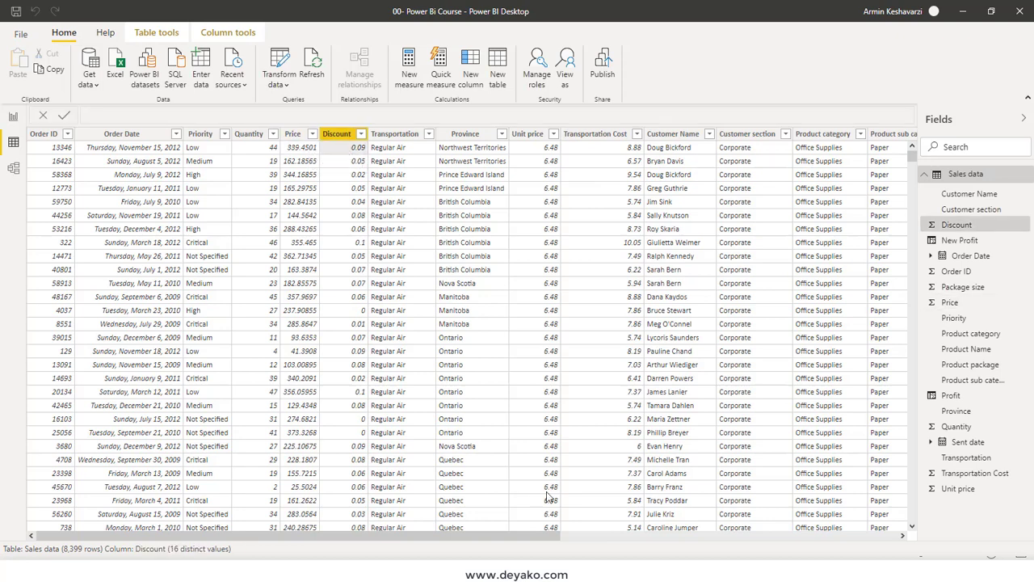
drag(545, 536, 886, 536)
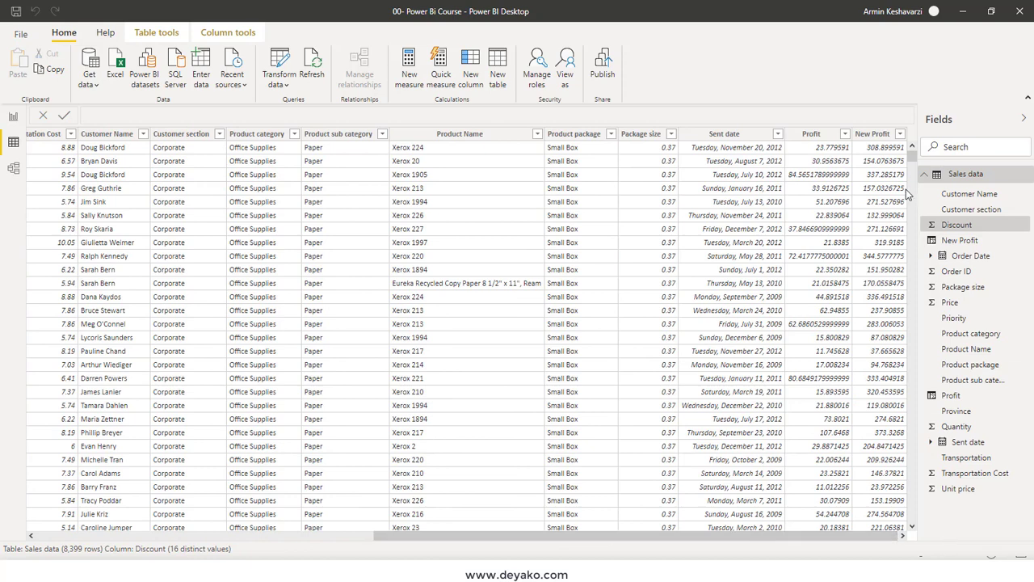
click(871, 160)
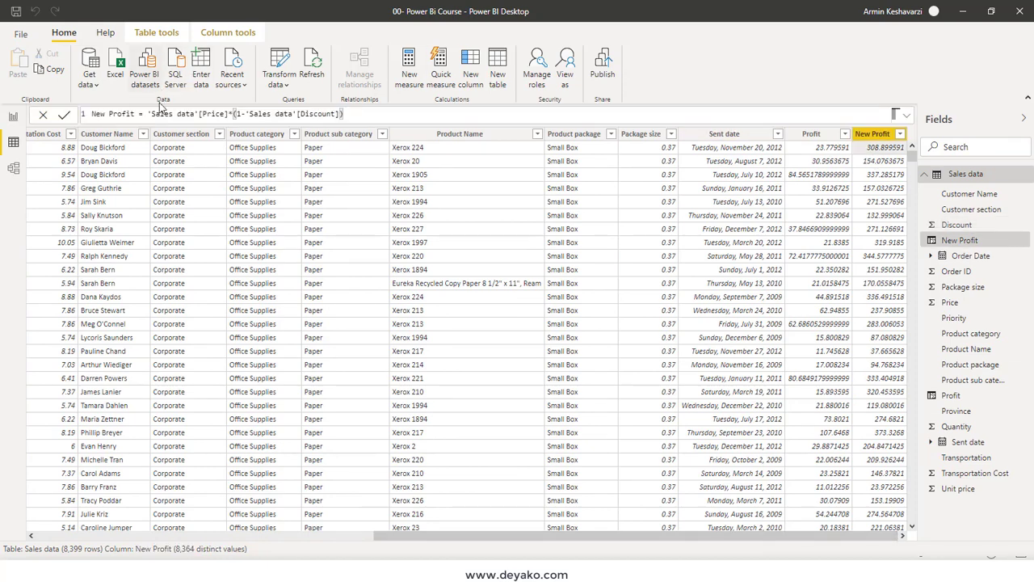
click(364, 112)
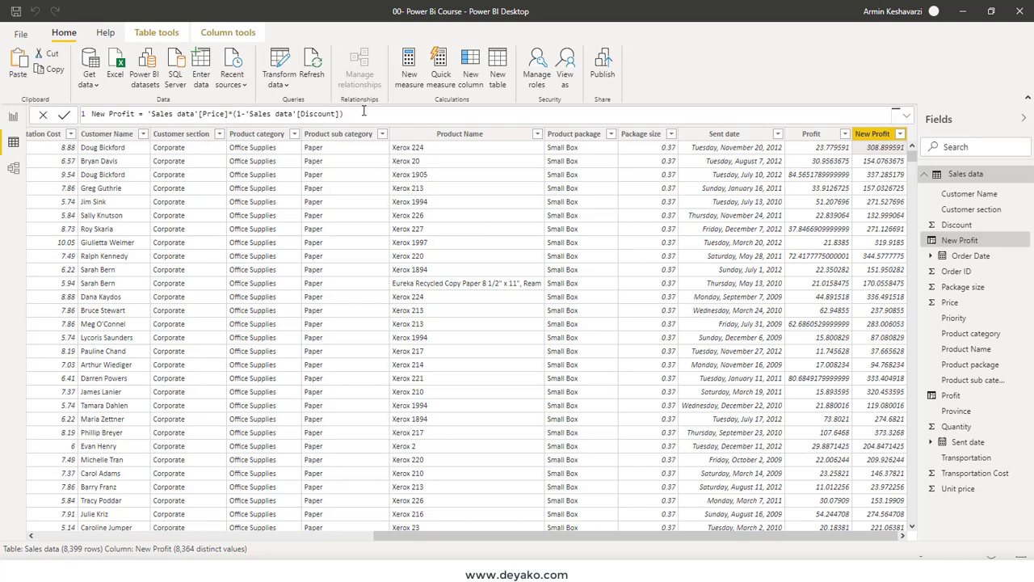
Make New Profit also subtract Quantity*Unit price and Transportation Cost
text(-)
text(qu)
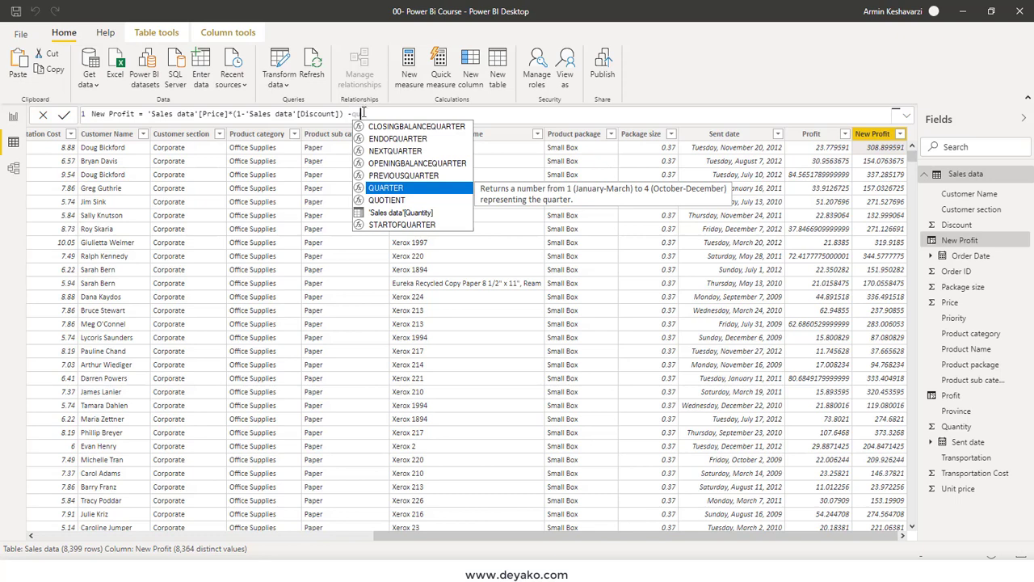
double_click(396, 213)
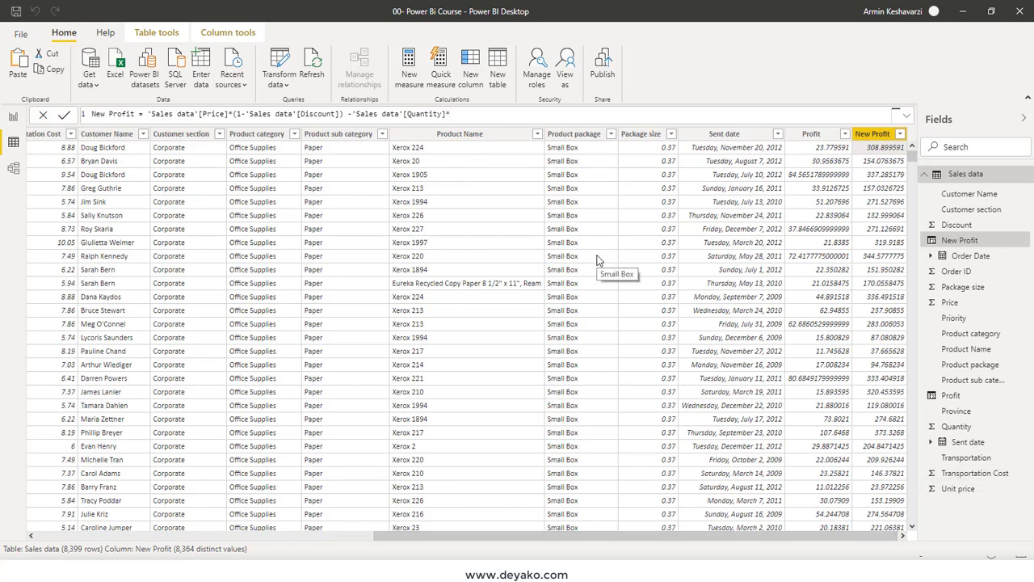
text(uni)
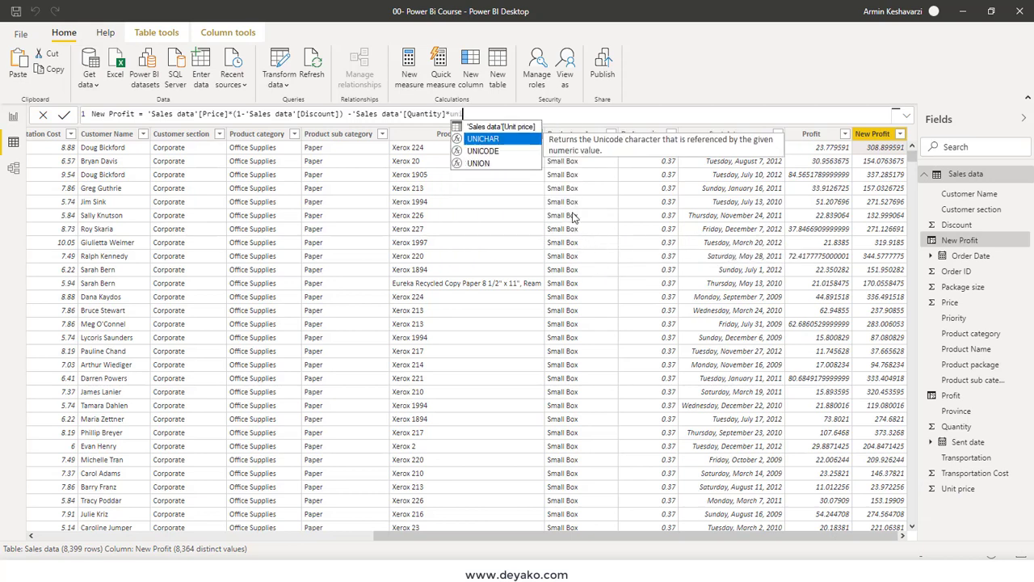
double_click(524, 126)
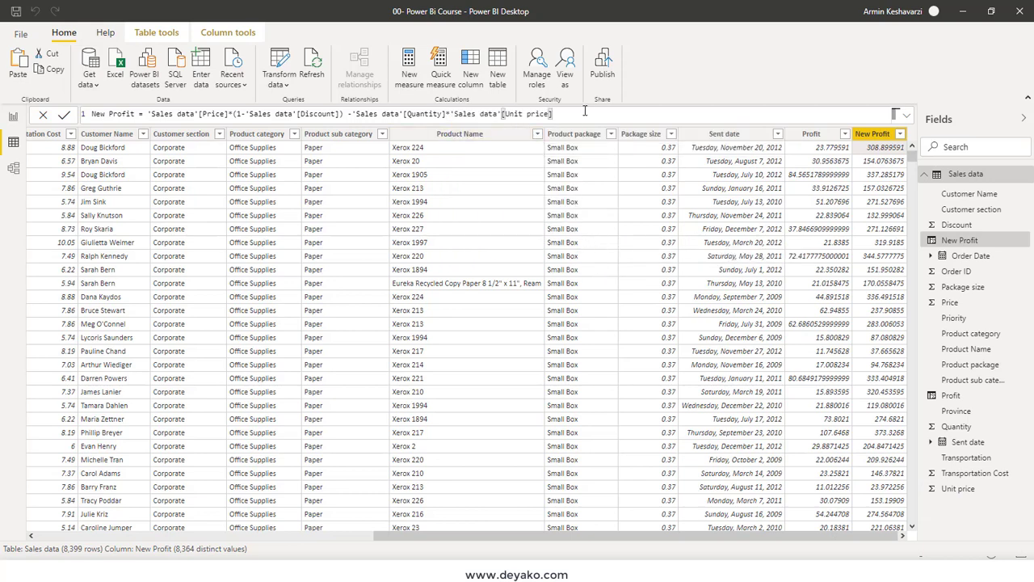
text())
text(()
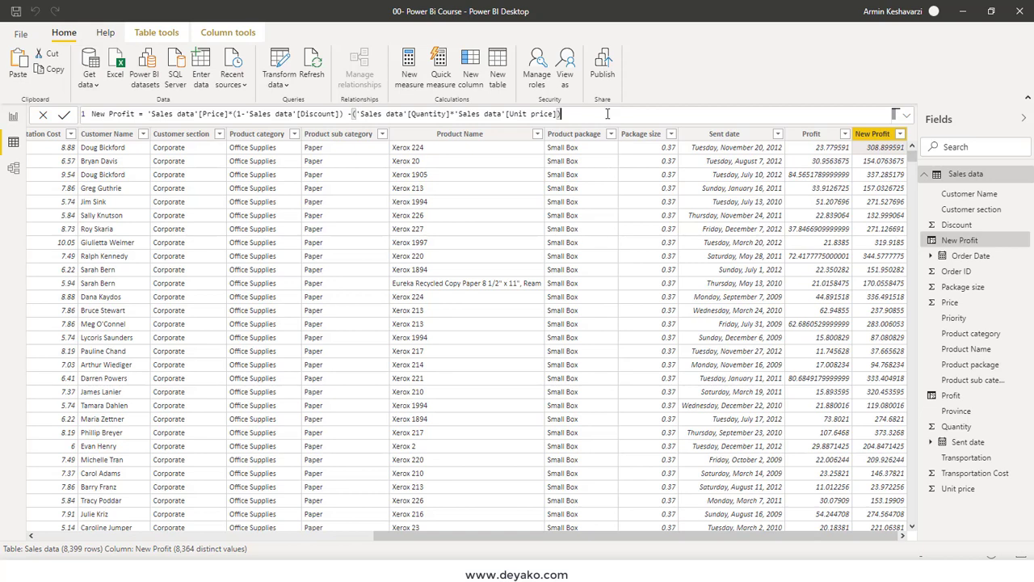
text( - )
text(sale)
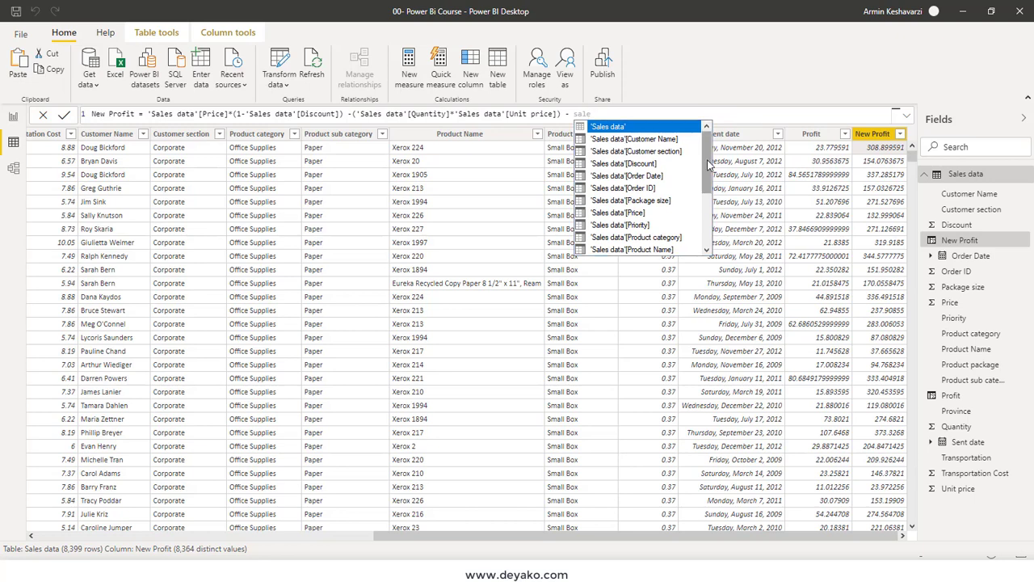
drag(708, 165, 711, 222)
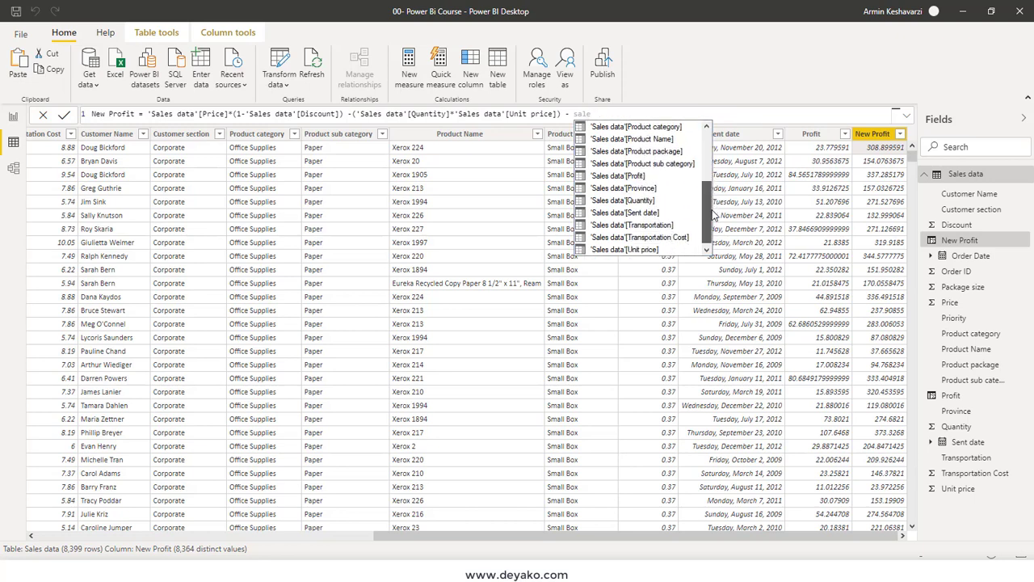
double_click(656, 238)
text(])
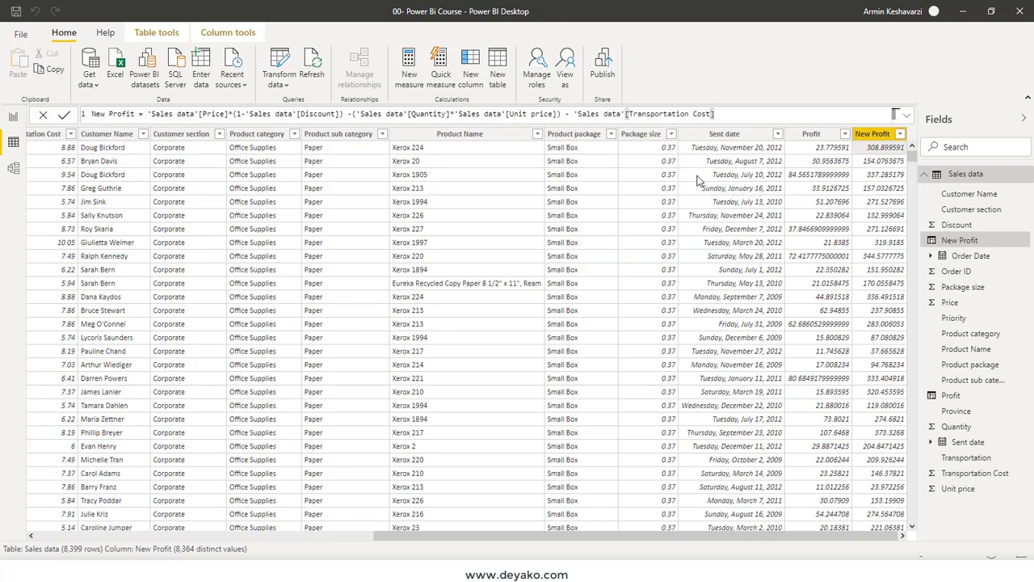
key(Return)
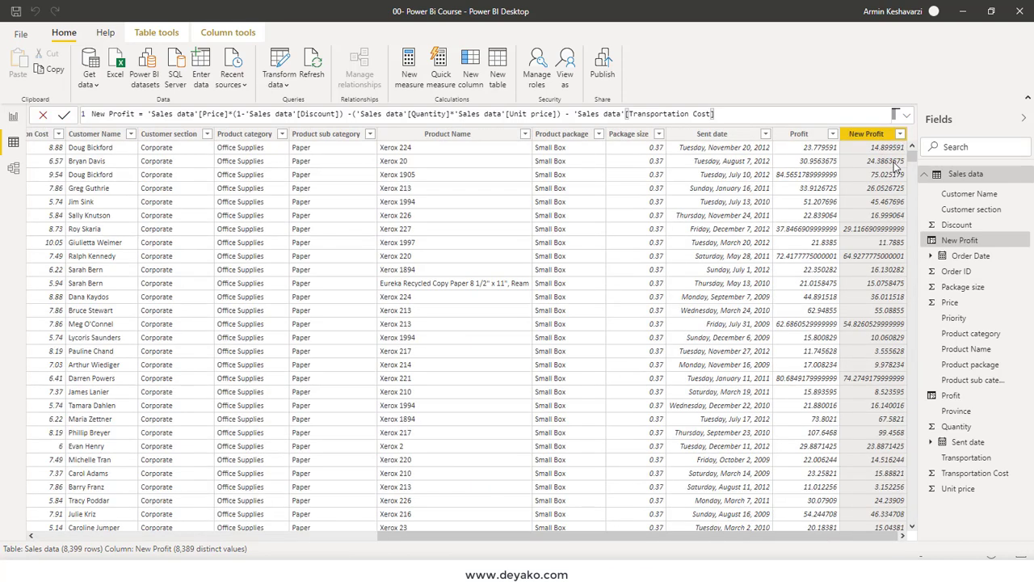
click(798, 135)
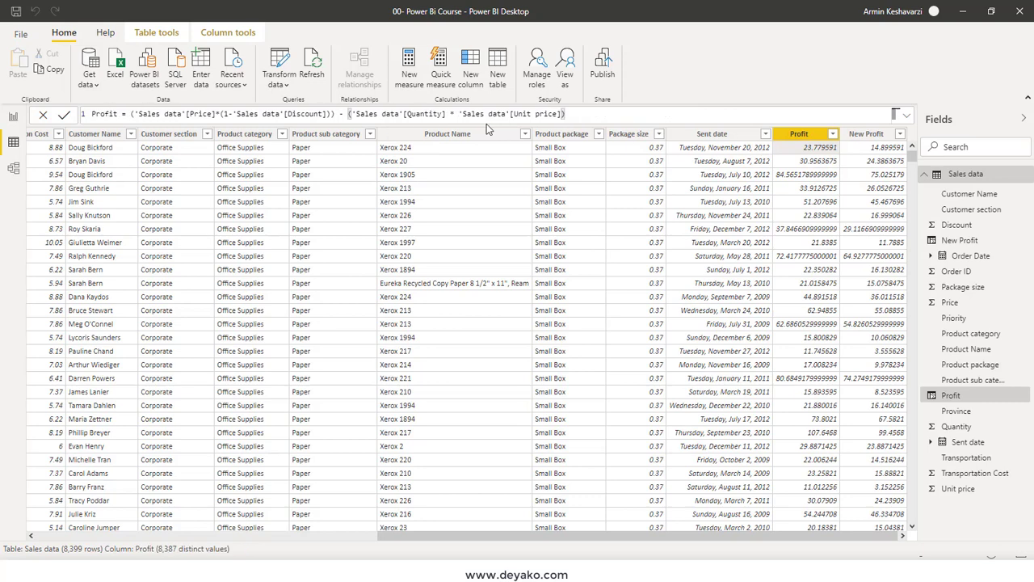
Append minus 'Sales data'[Transportation Cost] to the Profit formula so it matches New Profit
click(598, 115)
text(sales)
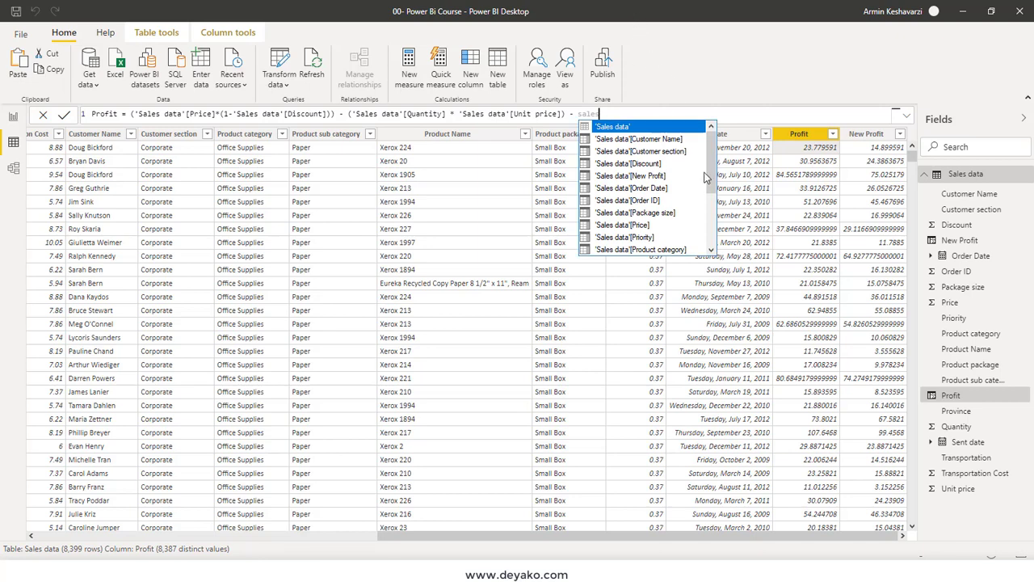
drag(711, 186, 714, 251)
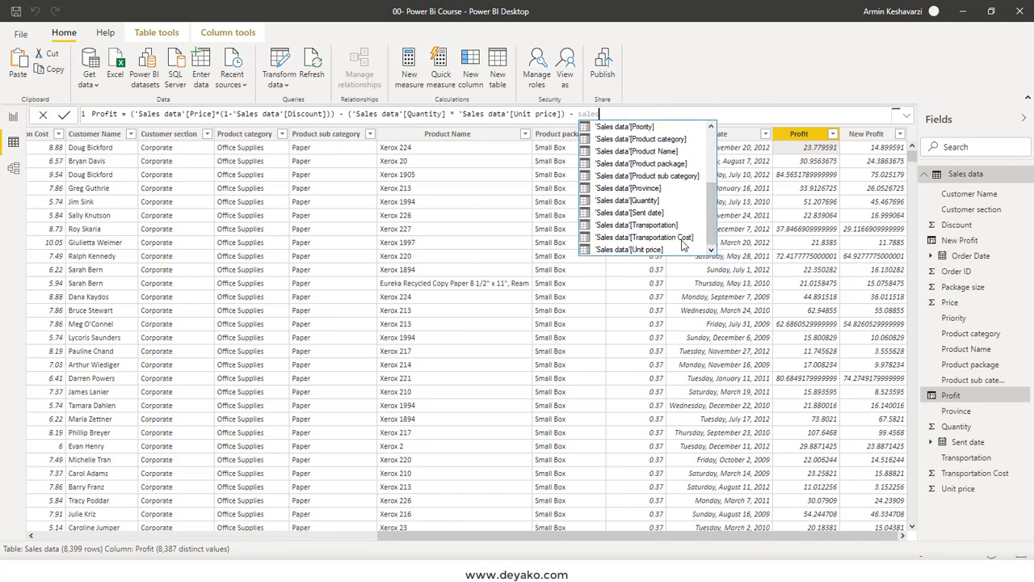
double_click(678, 243)
key(Return)
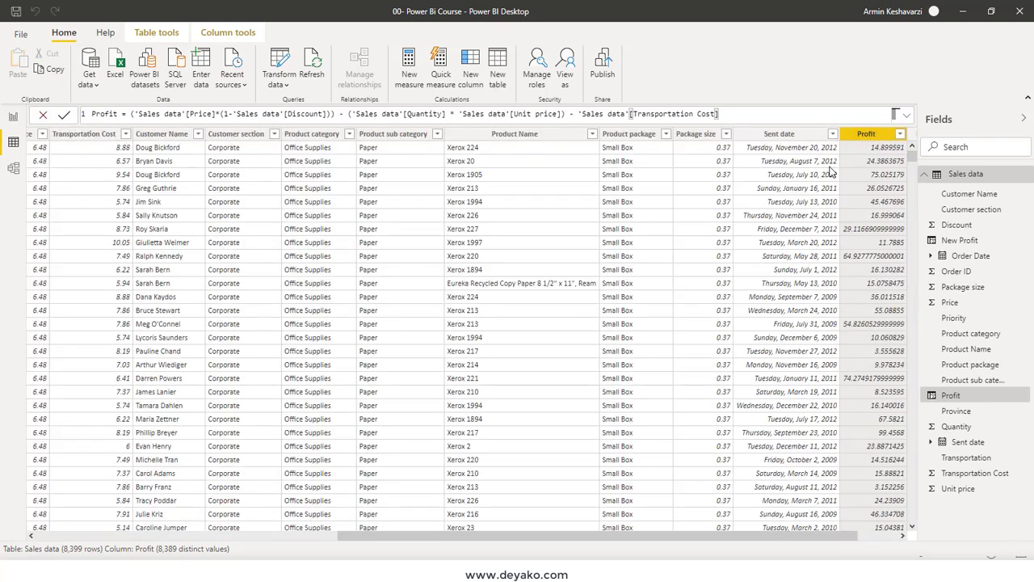
drag(759, 537, 802, 537)
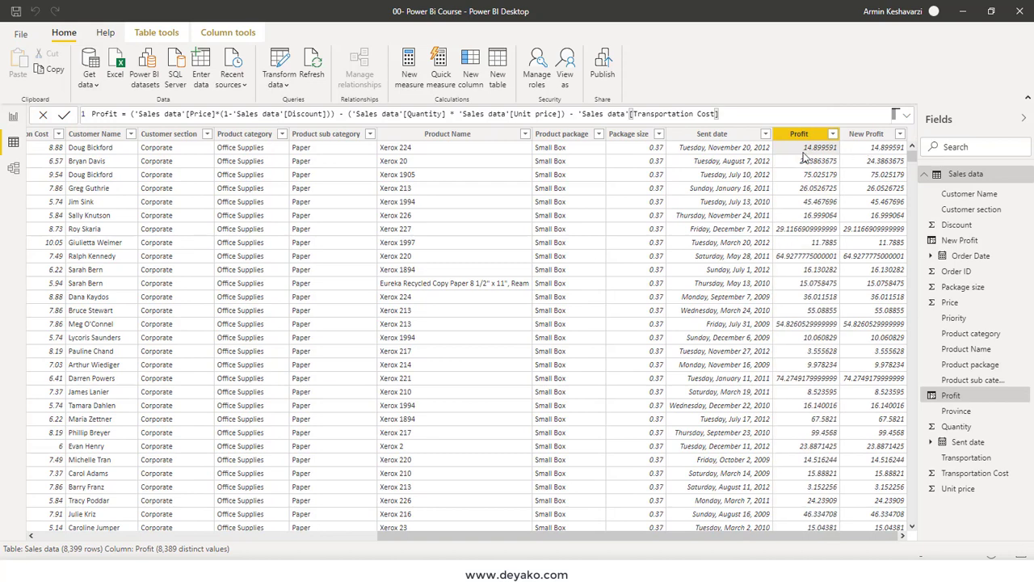
click(861, 136)
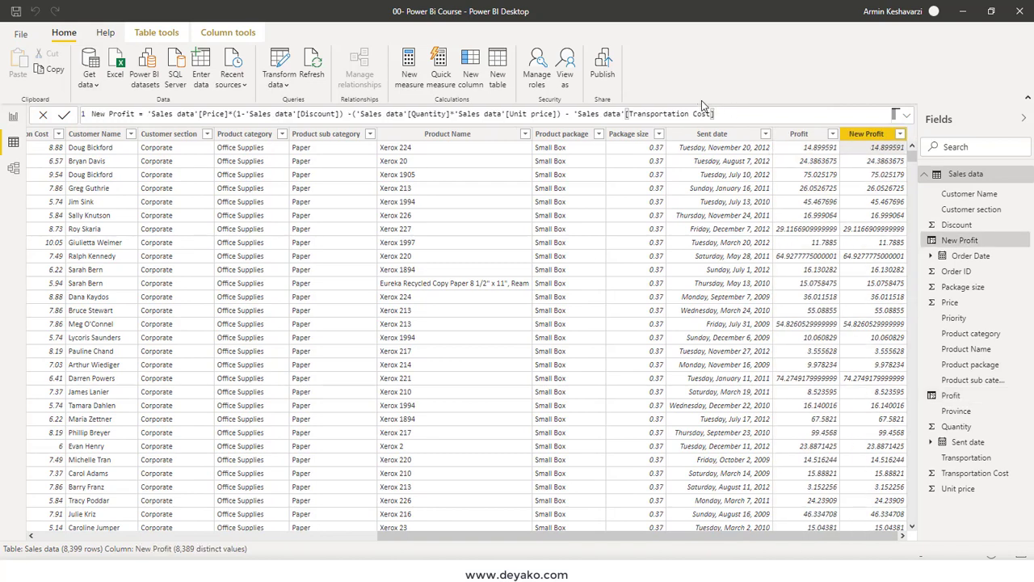
Misspell Discount as Discoun in the New Profit formula, producing #ERROR values
click(723, 114)
click(341, 114)
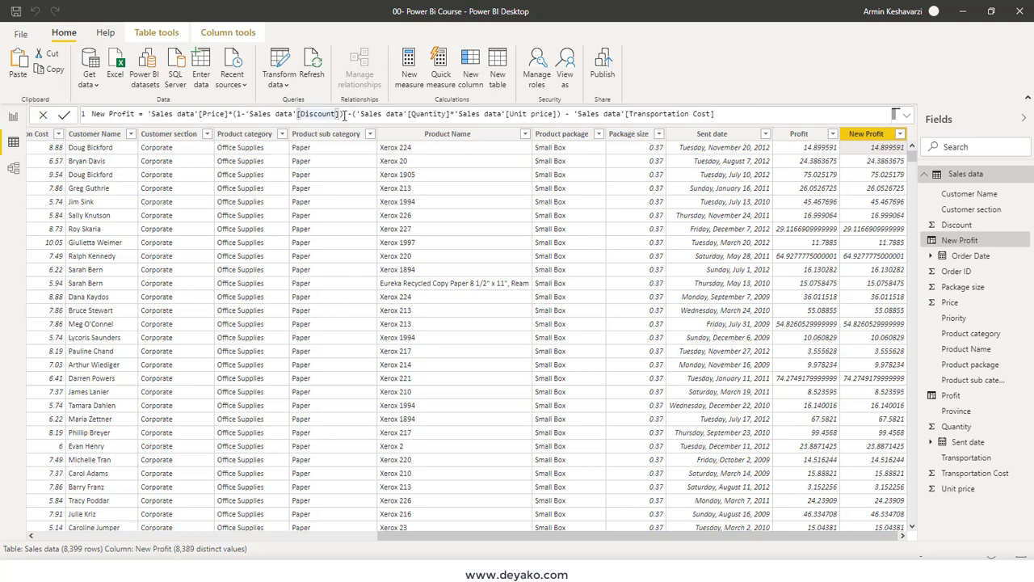
key(BackSpace)
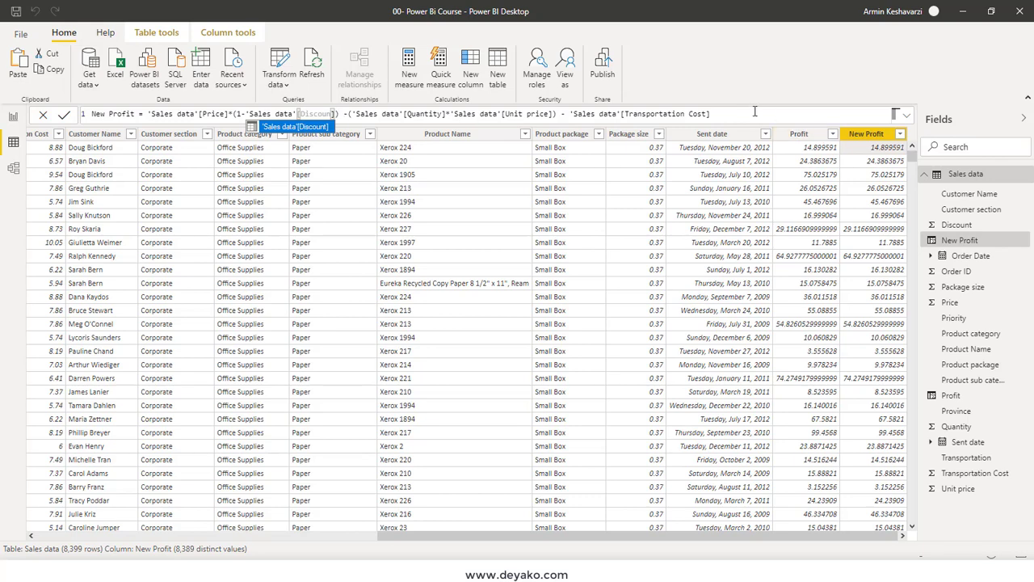
click(747, 112)
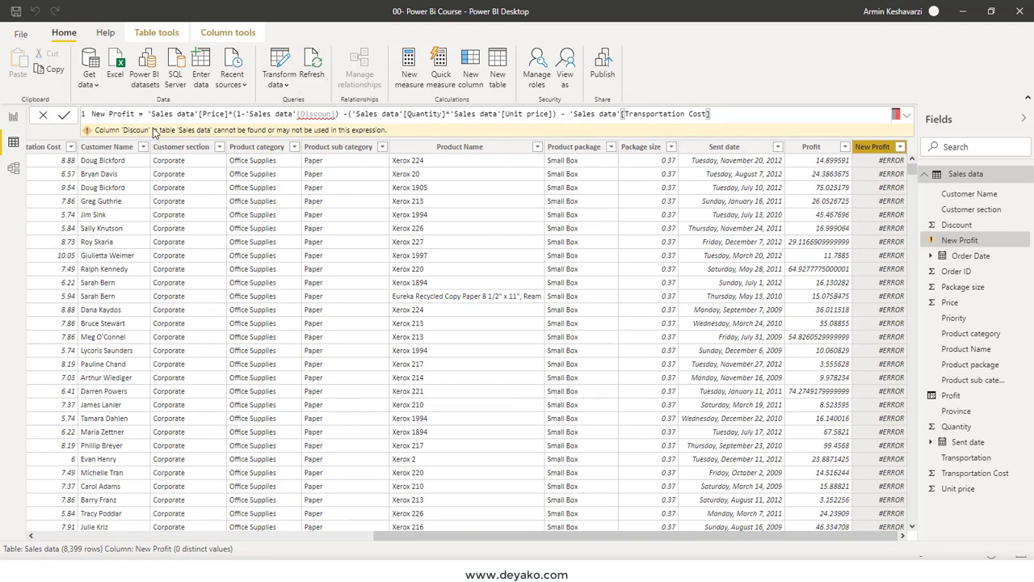
Correct Discoun back to Discount in New Profit and commit, clearing the errors
click(331, 115)
double_click(331, 115)
text(t)
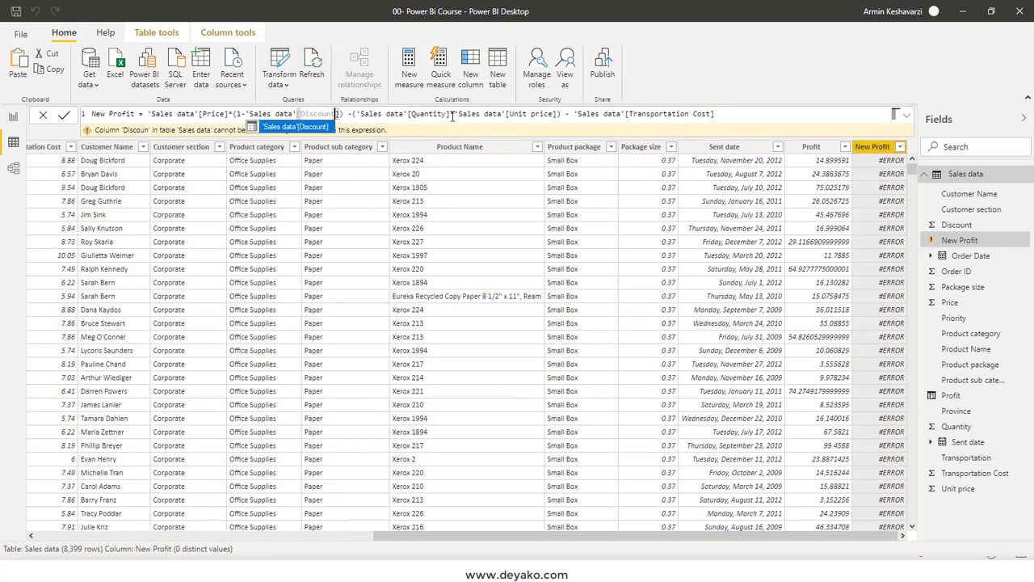
key(Tab)
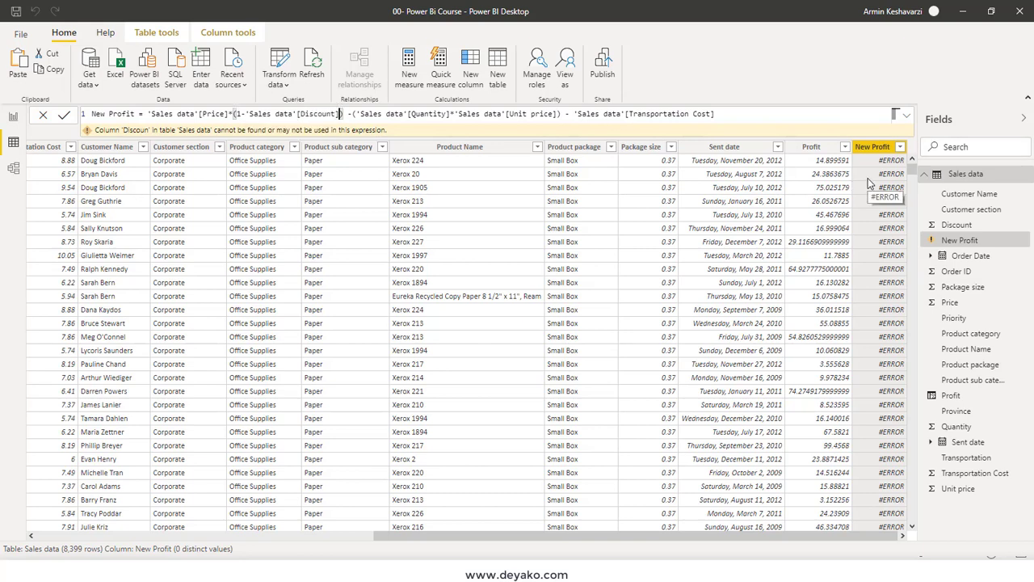
click(723, 114)
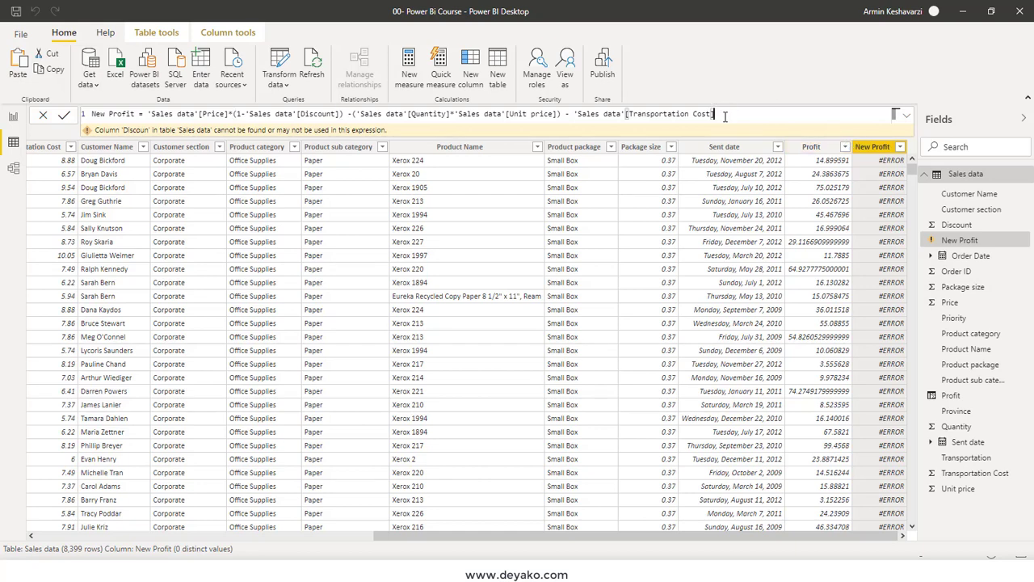
click(64, 114)
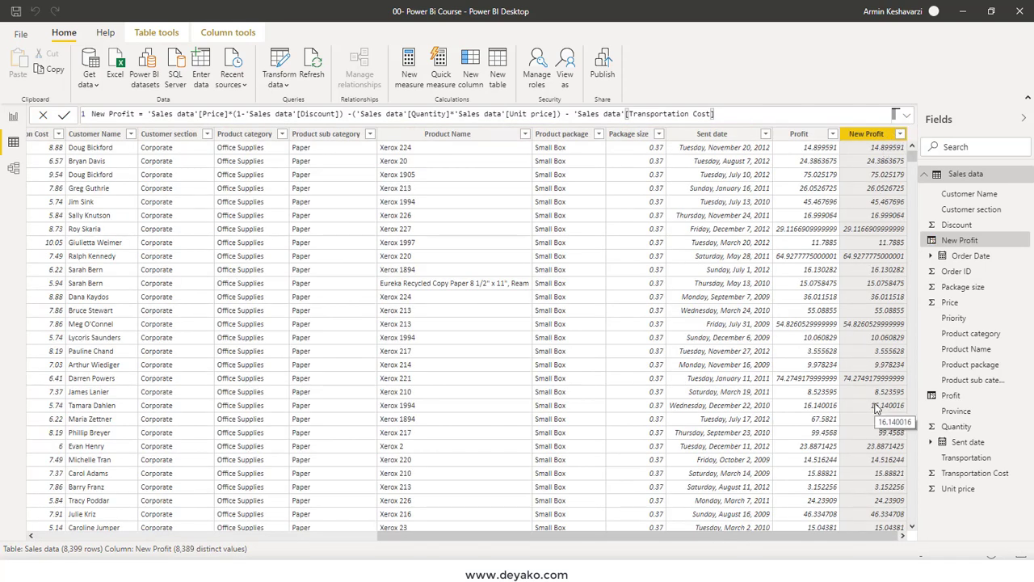
Create a new measure in Sales data named Profit Measure
click(411, 76)
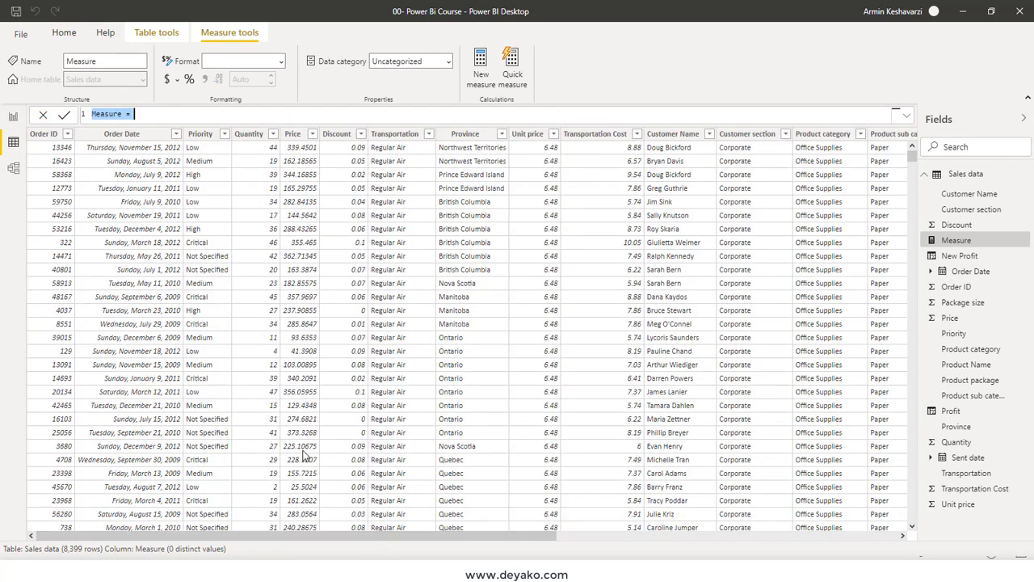
double_click(107, 114)
text(Profit )
text(Measur)
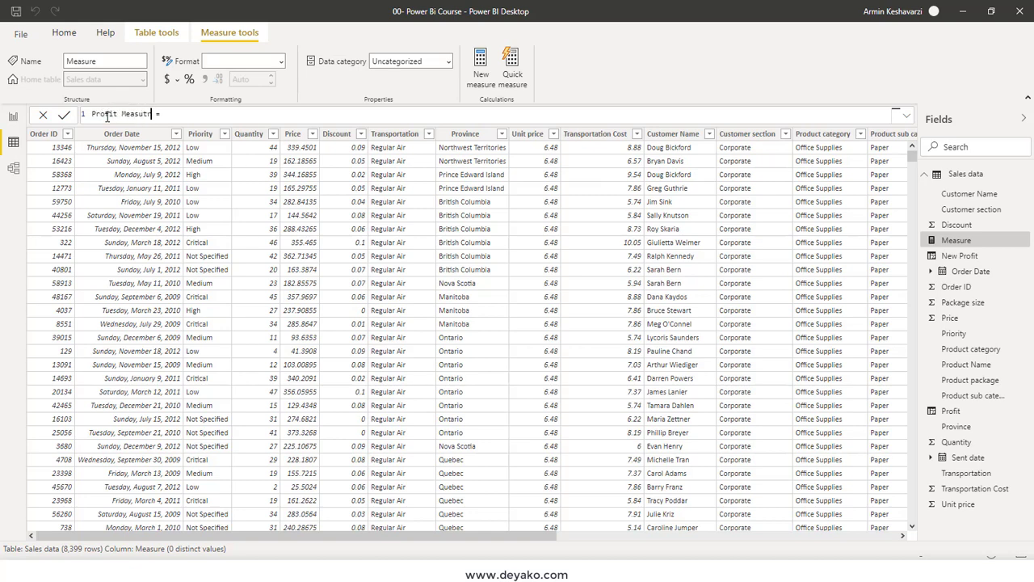
text(e)
click(206, 115)
Enter SUM('Sales data'[Price]) as the start of the Profit Measure formula
text(sale)
key(BackSpace)
key(BackSpace)
key(BackSpace)
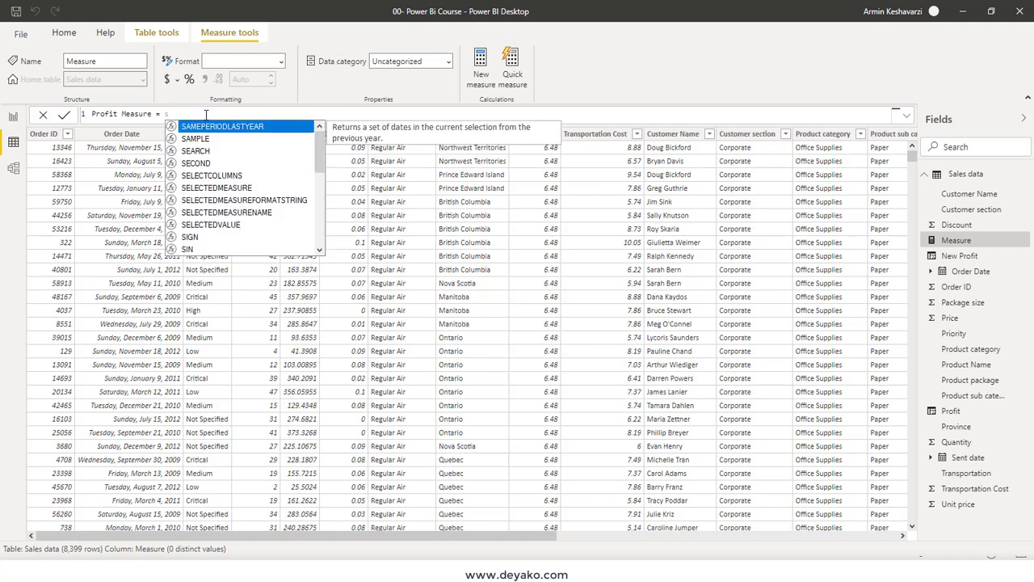
key(BackSpace)
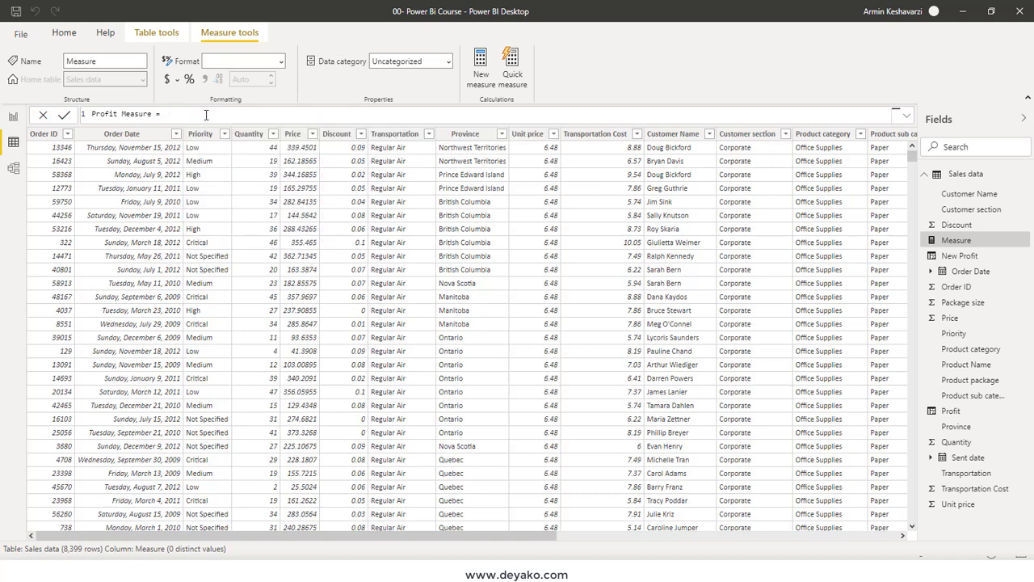
text(sum)
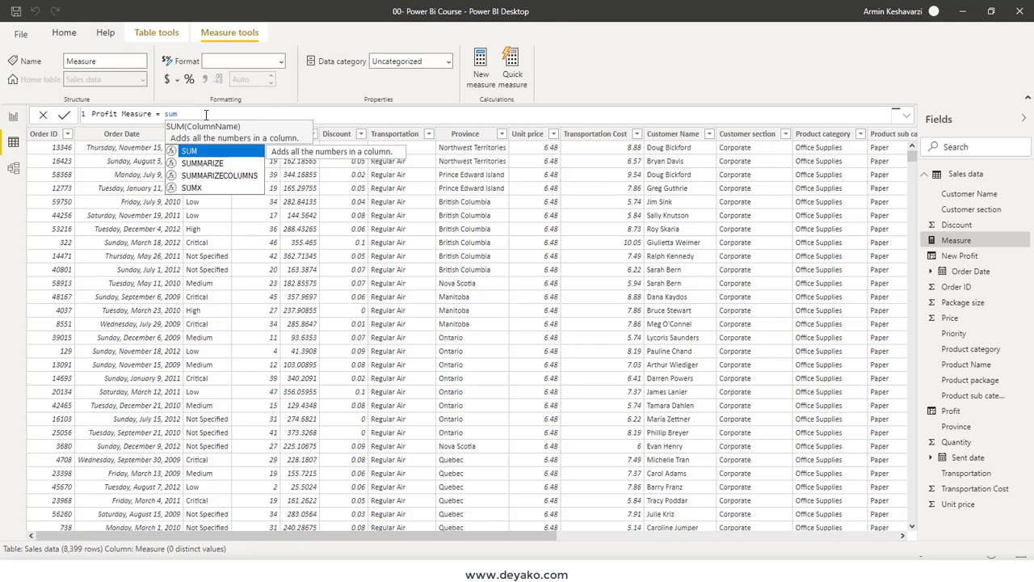
key(Tab)
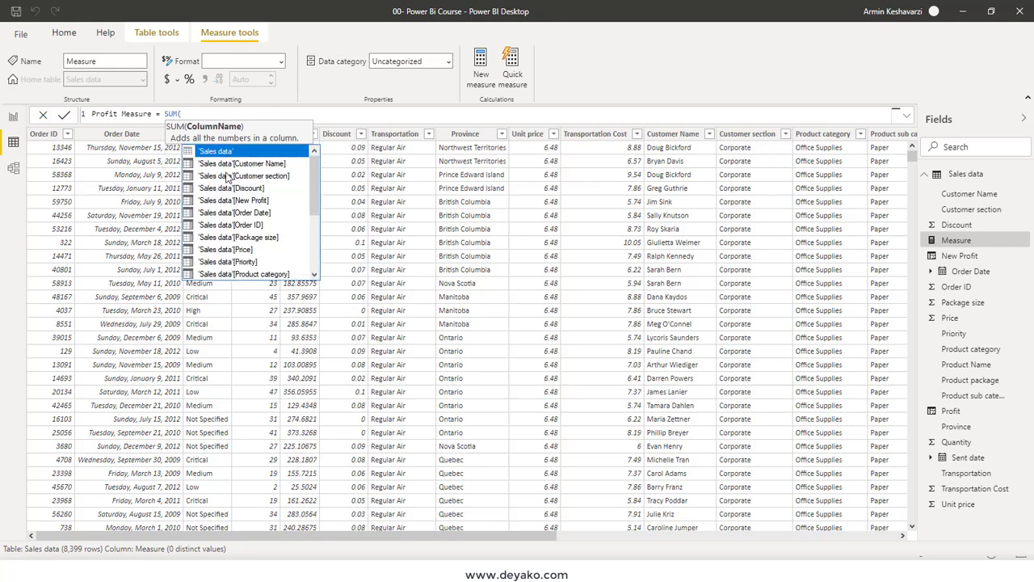
key(BackSpace)
key(BackSpace)
key(BackSpace)
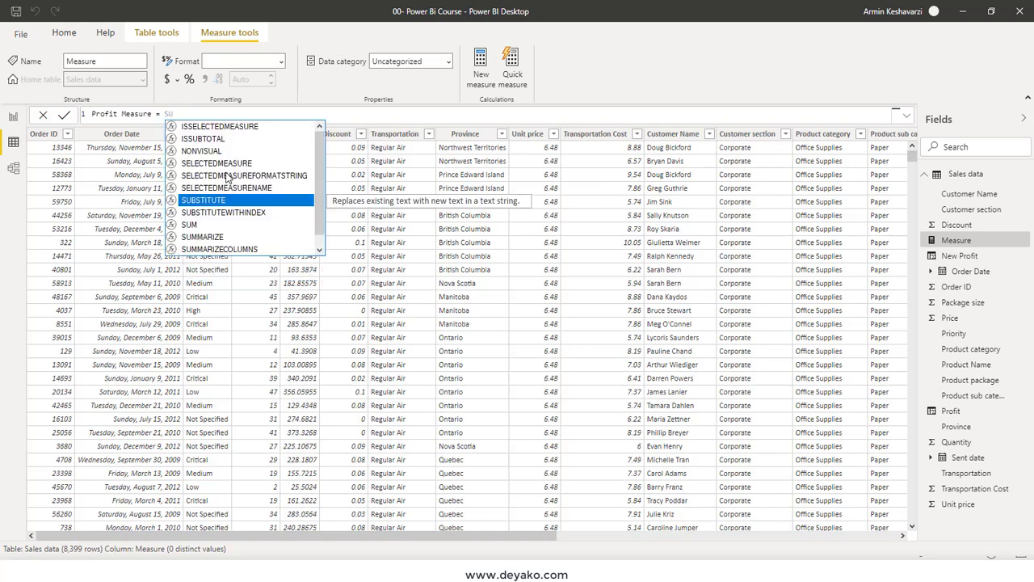
text(ales)
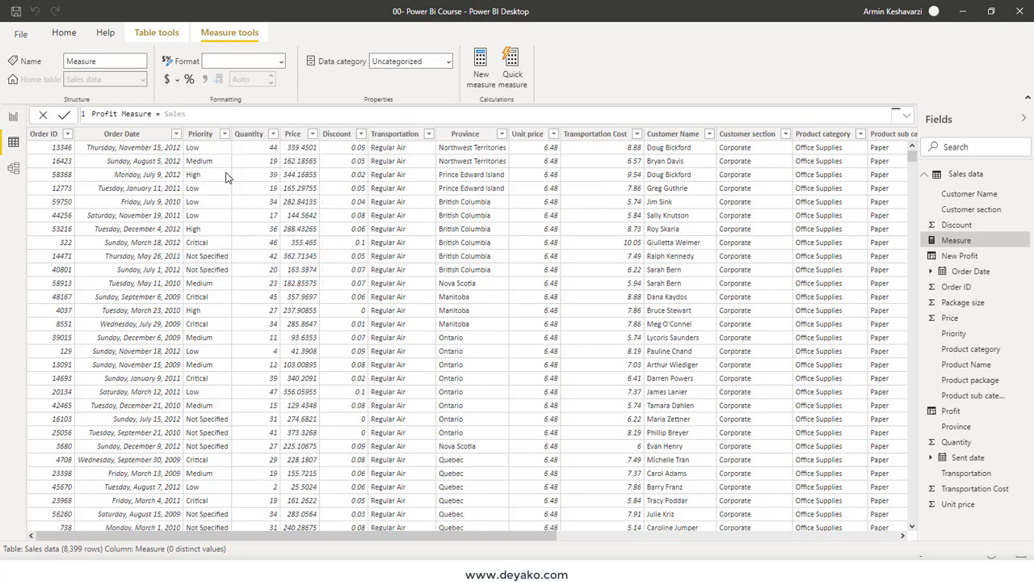
key(BackSpace)
key(BackSpace)
key(BackSpace)
key(BackSpace)
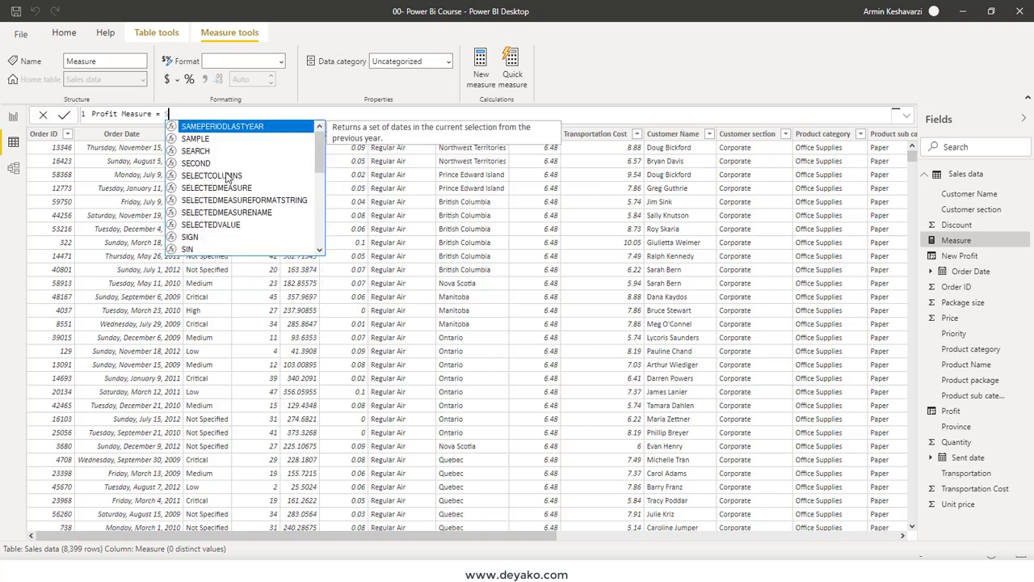
text(um)
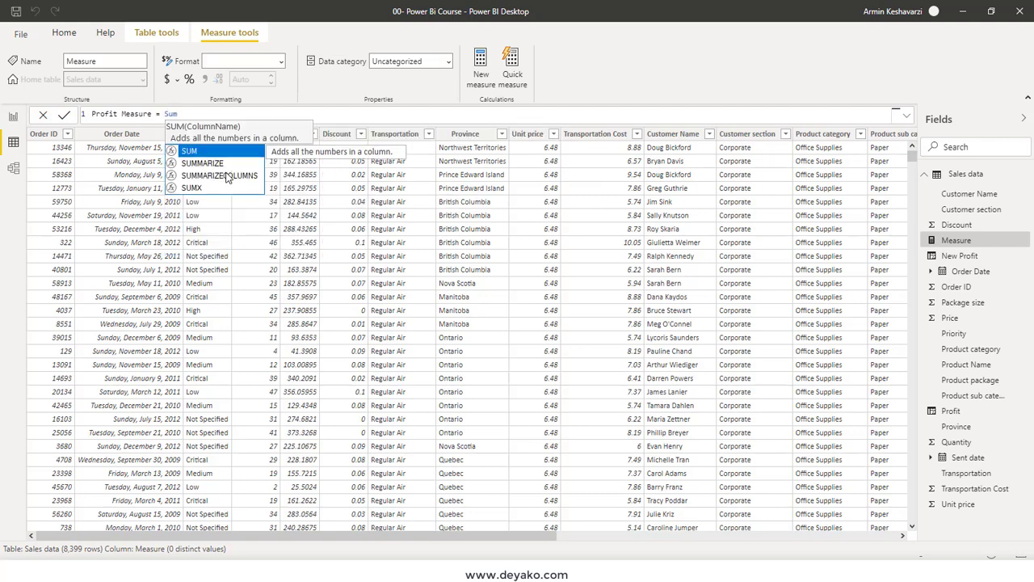
double_click(200, 153)
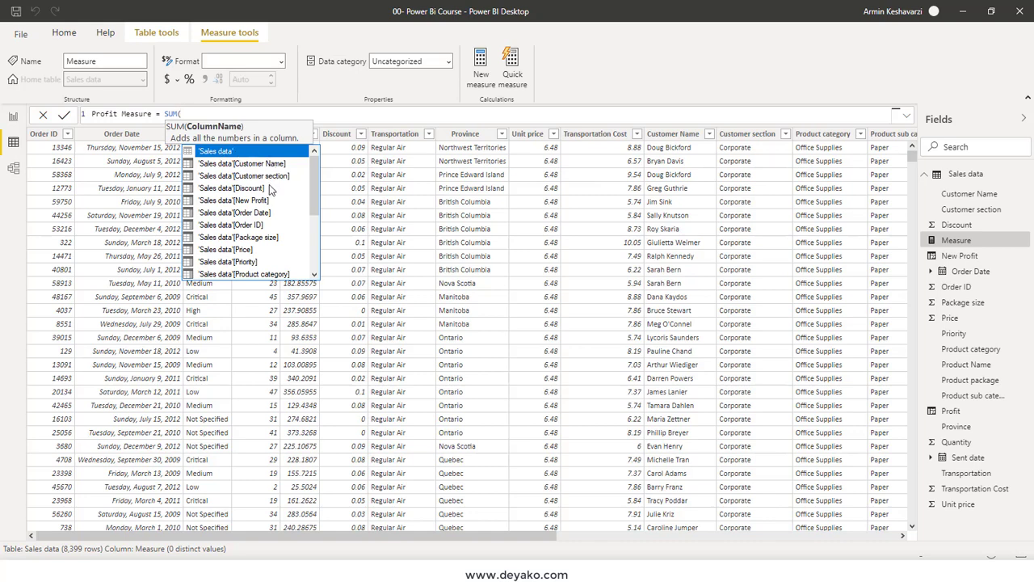
click(313, 209)
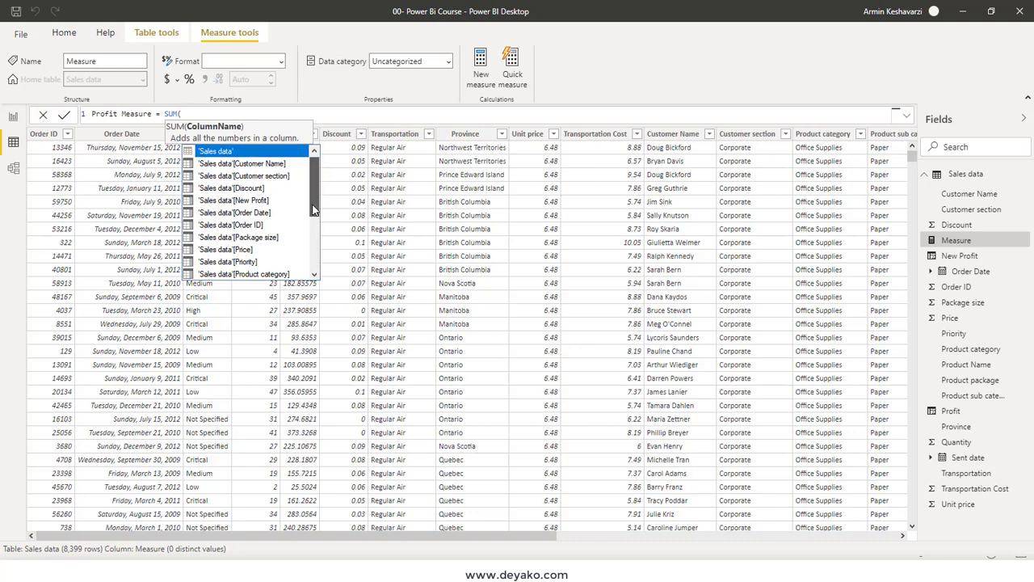
drag(313, 209, 314, 216)
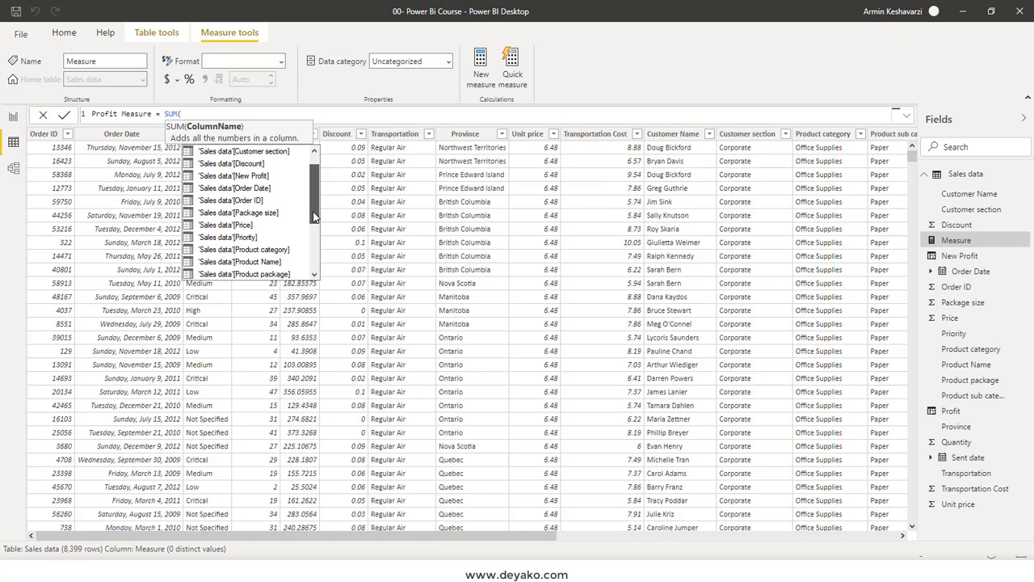
click(221, 227)
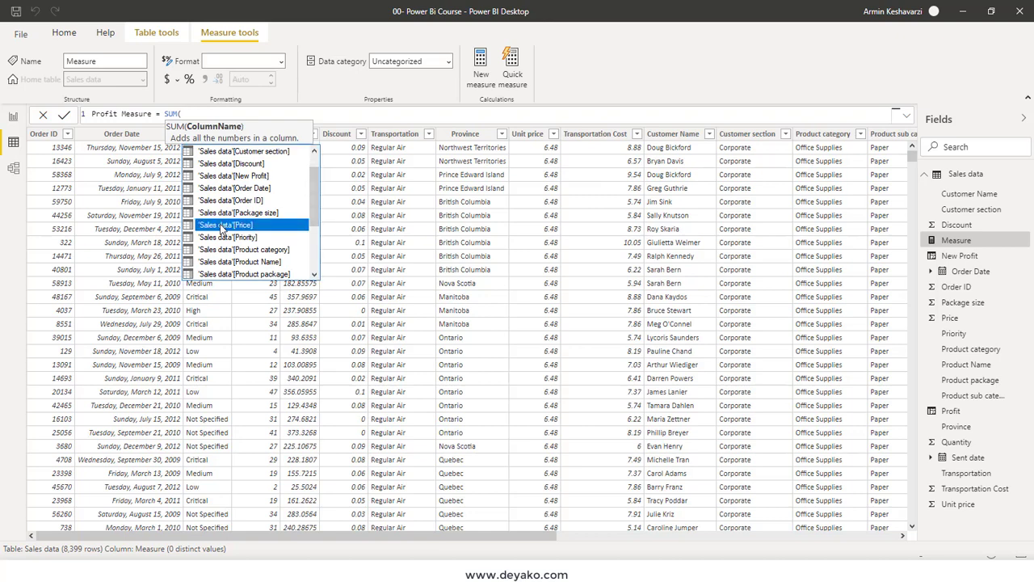
click(222, 227)
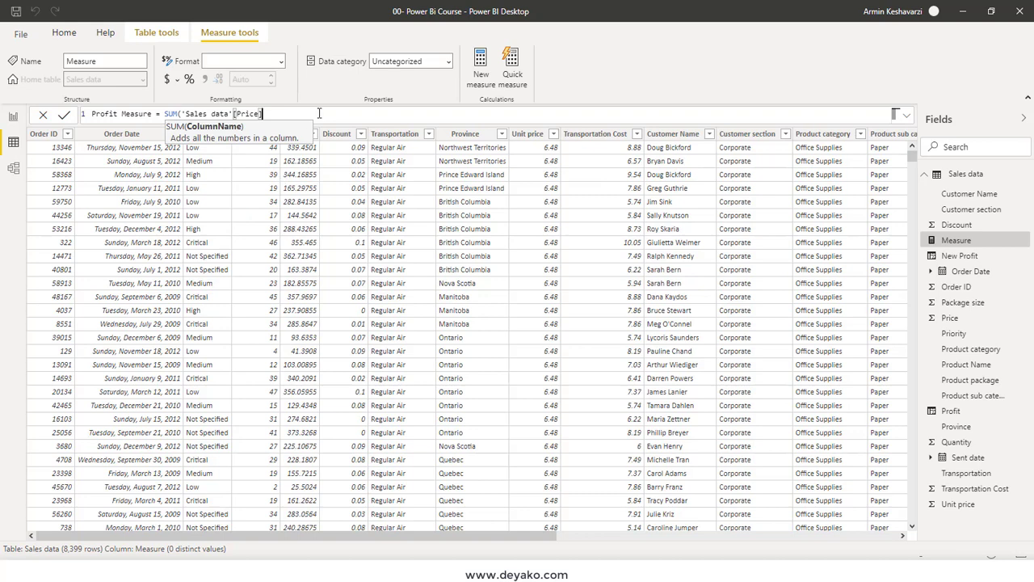
text())
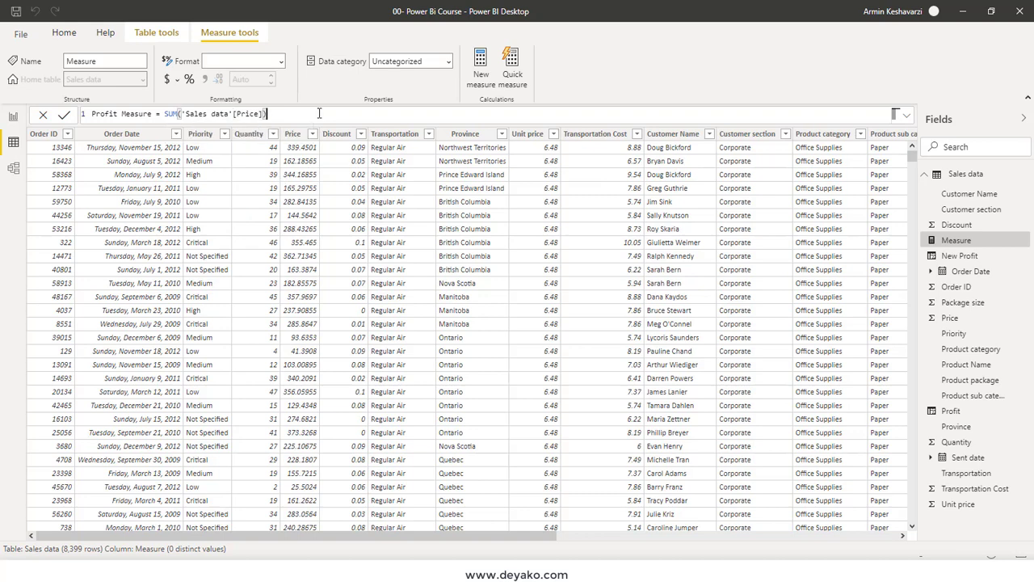
text(*(1)
text(-sum)
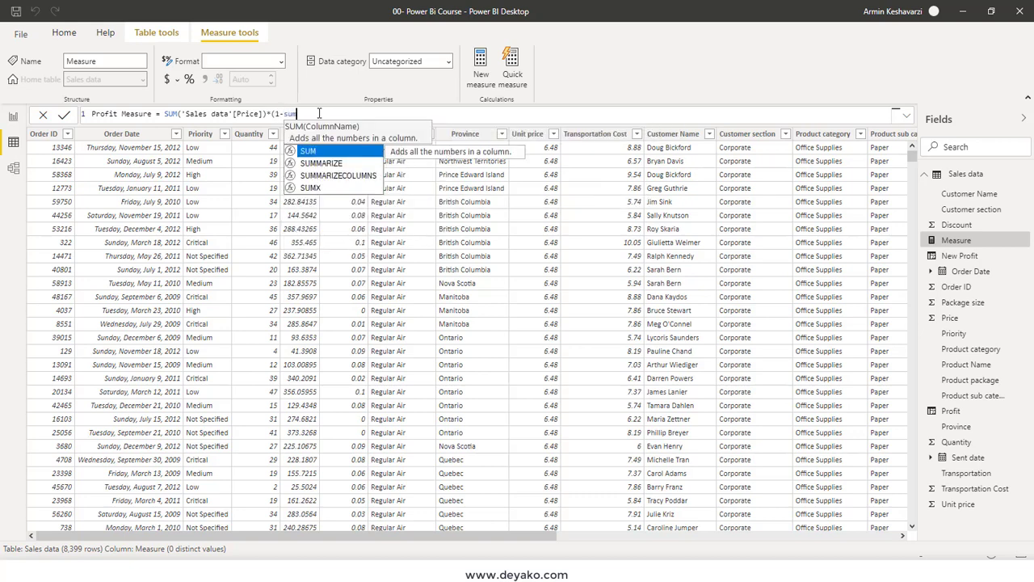
text(()
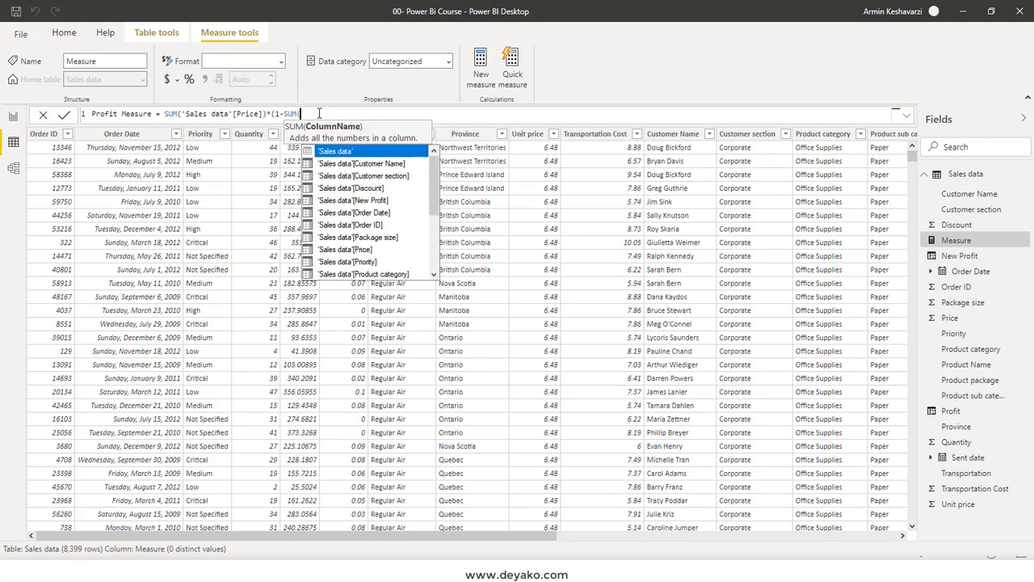
Complete the formula with *(1-SUM('Sales data'[Discount])) and select the second SUM
scroll(434, 197, down, 1)
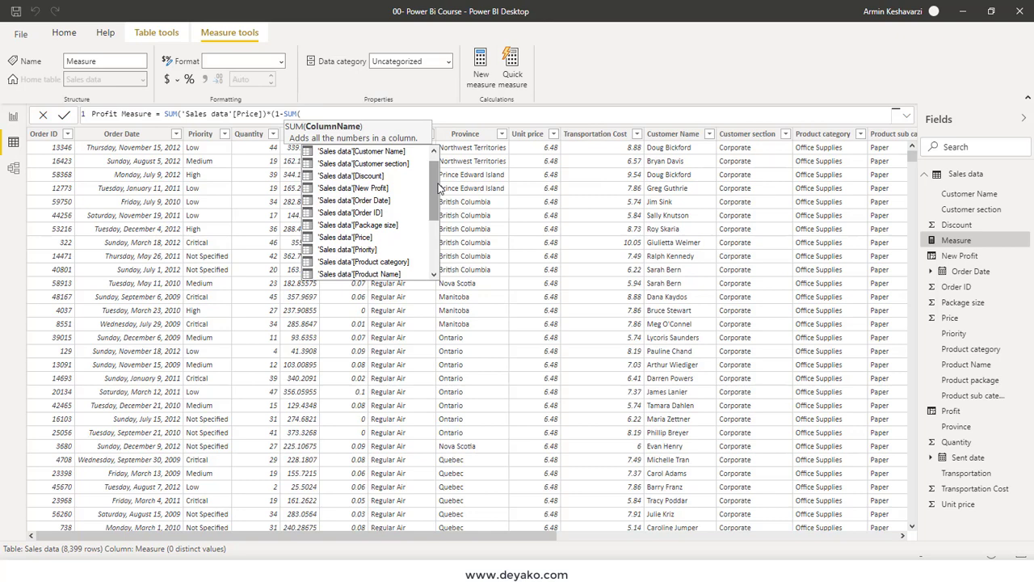
click(366, 176)
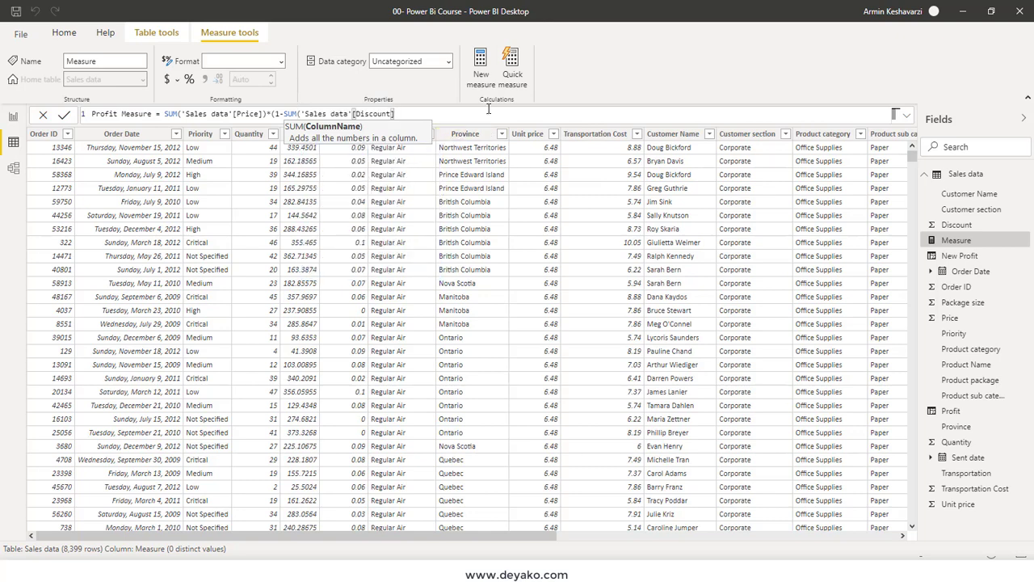
text()))
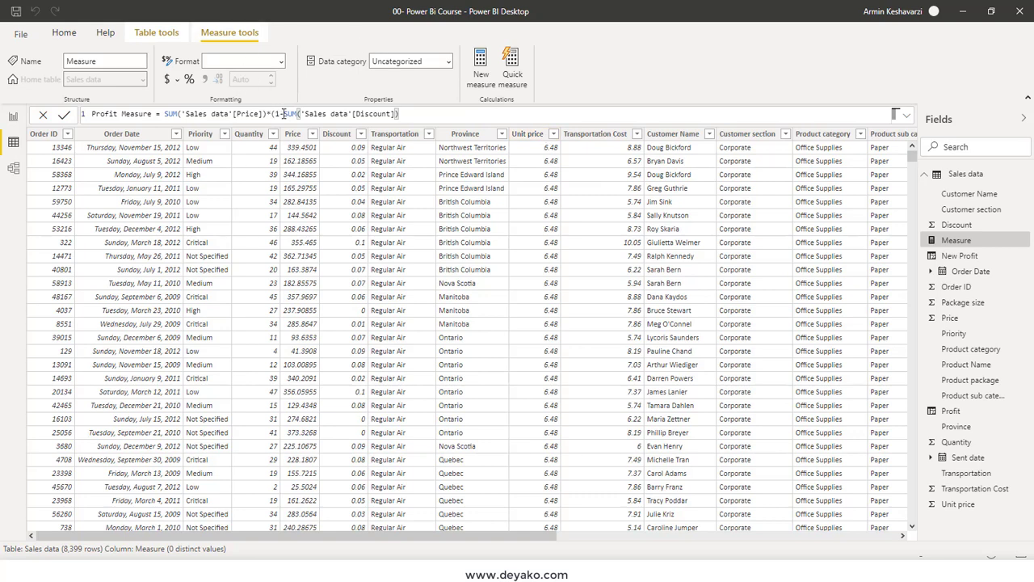
drag(283, 113, 395, 113)
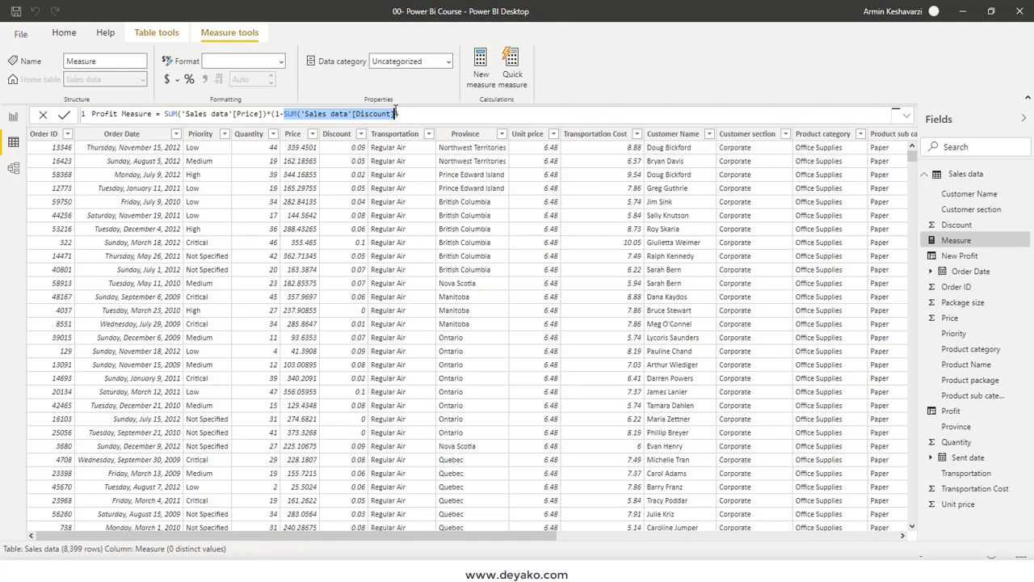
click(395, 113)
text())
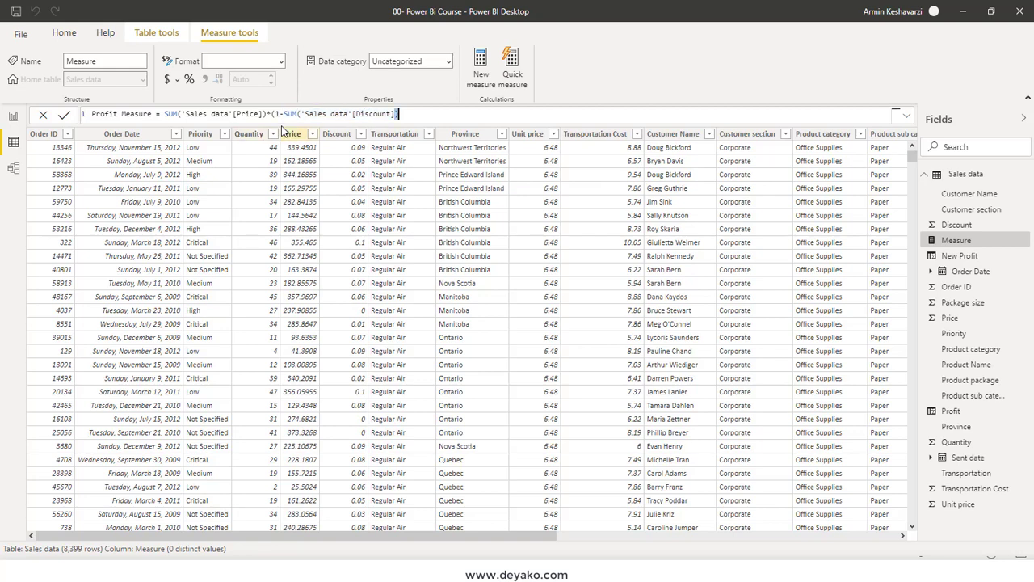
shift+click(284, 114)
double_click(285, 114)
Draft the measure as Profit Measure = SUM('Sales data'[Price])*(1-SUM('Sales data'[Discount]))
drag(284, 114, 391, 114)
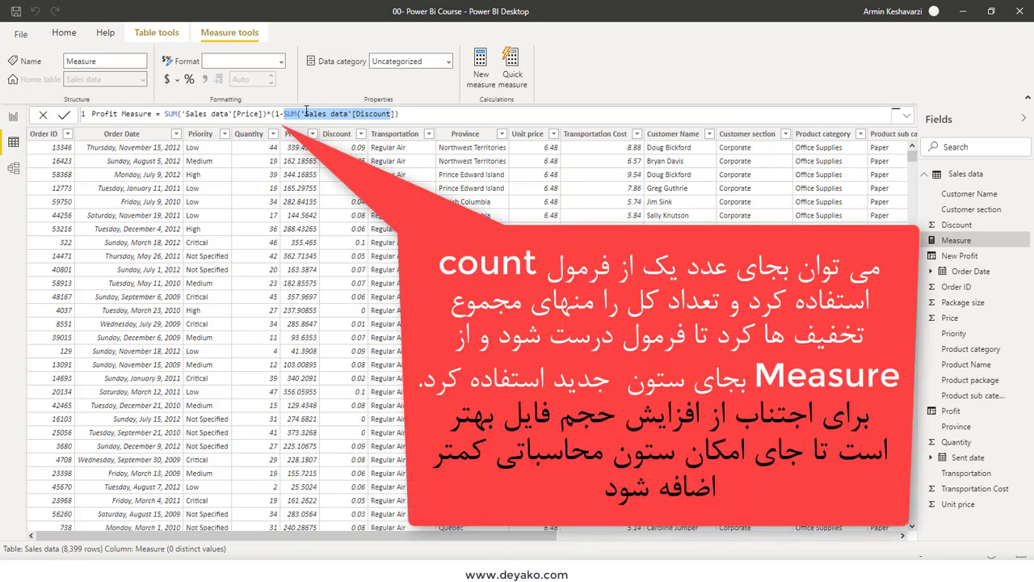
click(277, 113)
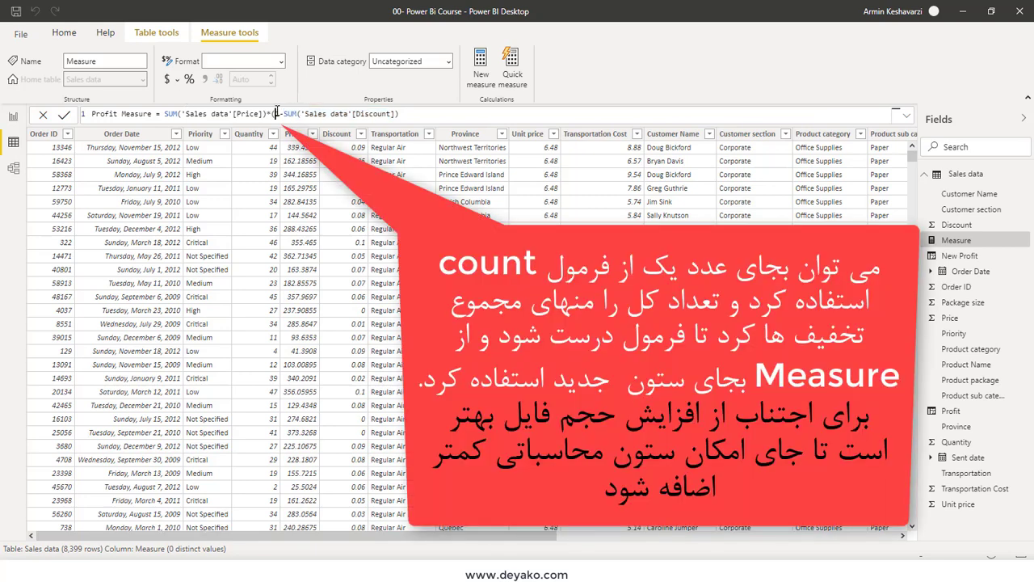
key(shift+Home)
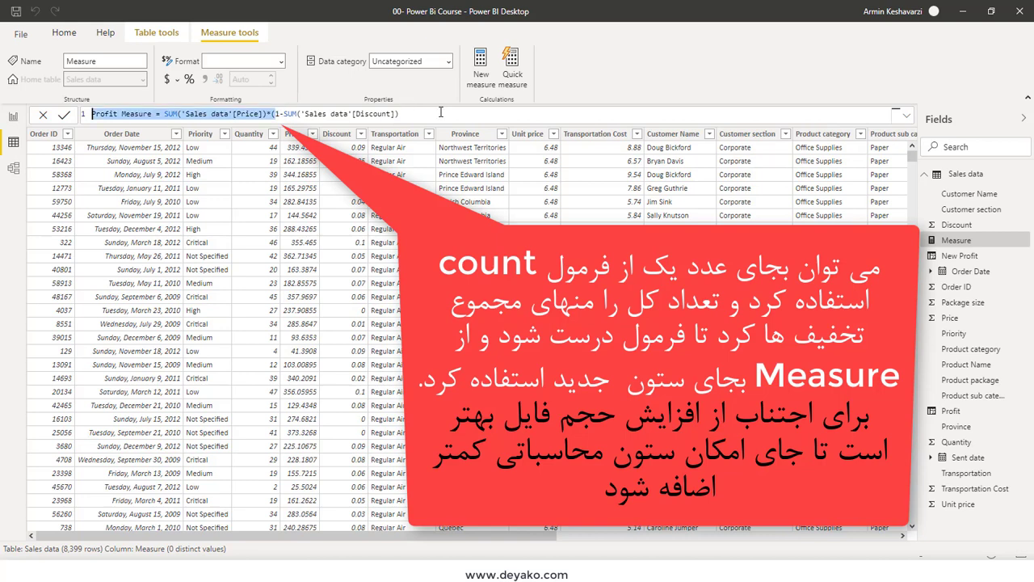
key(shift+End)
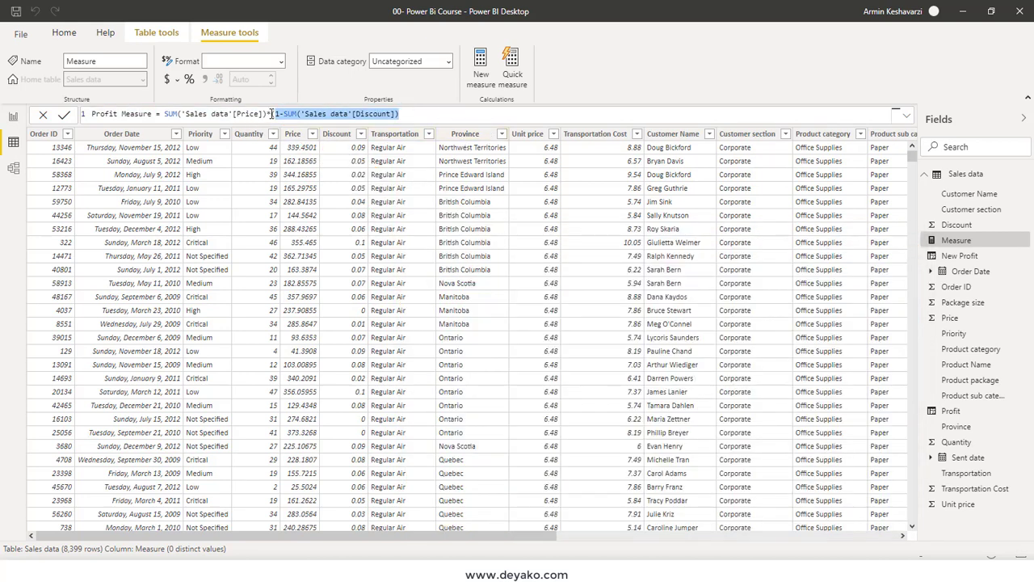
text(()
mouse_move(359, 533)
mouse_down()
mouse_move(614, 511)
mouse_move(424, 526)
mouse_move(294, 343)
mouse_up()
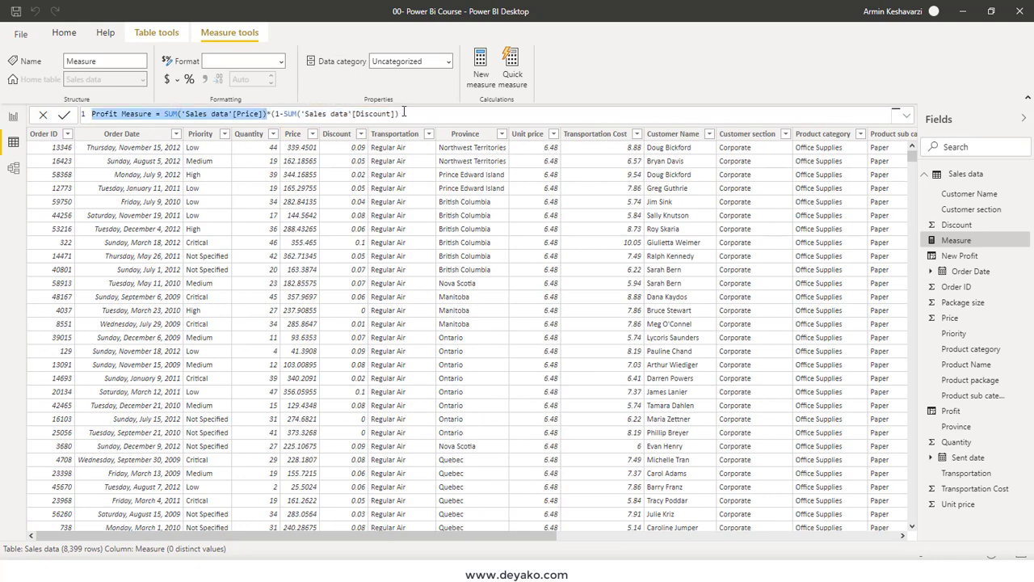
drag(399, 113, 269, 114)
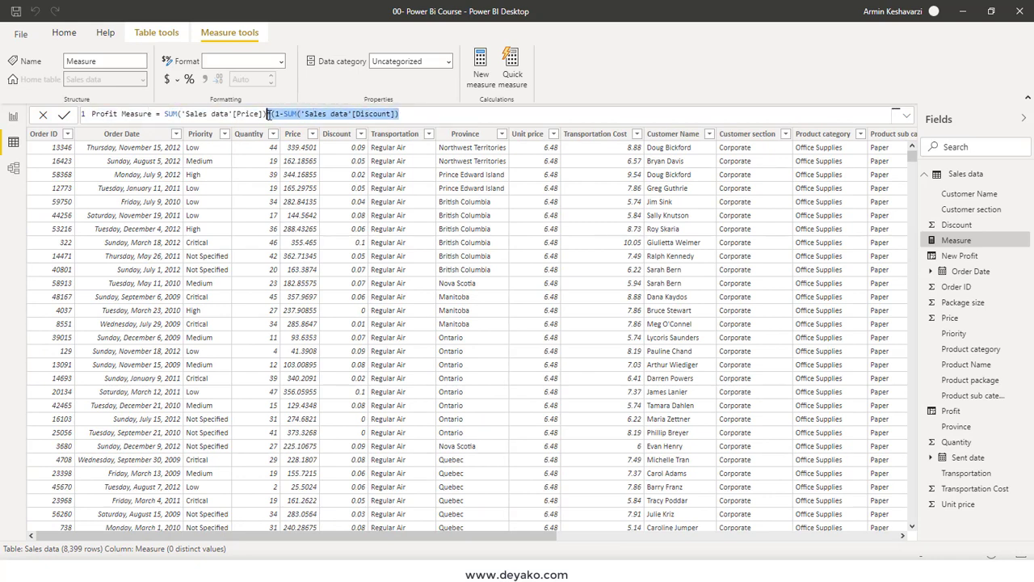
Replace the discount factor with a division by SUM('Sales data'[Quantity])
key(Delete)
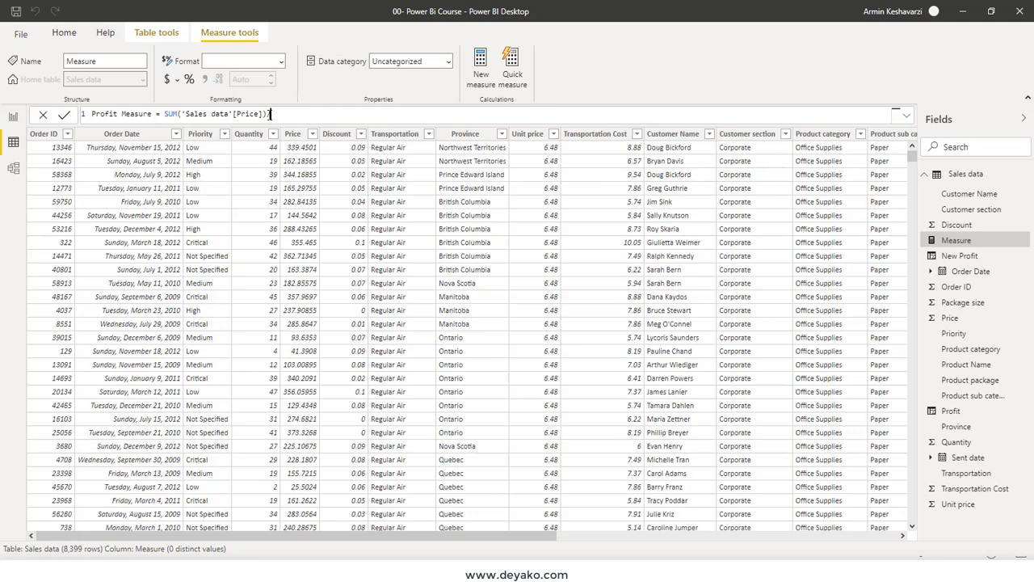
text(/)
text(u)
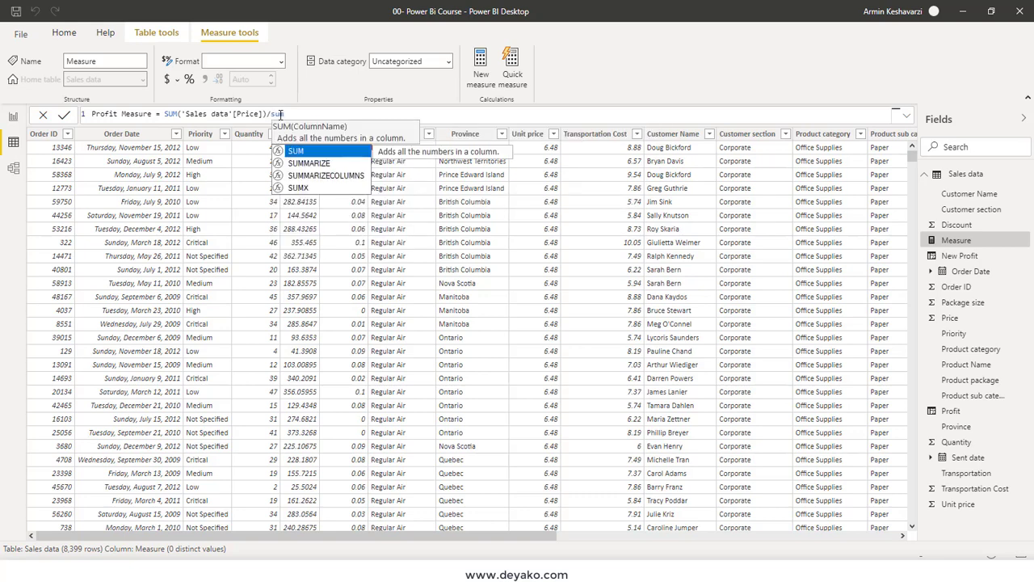
key(Tab)
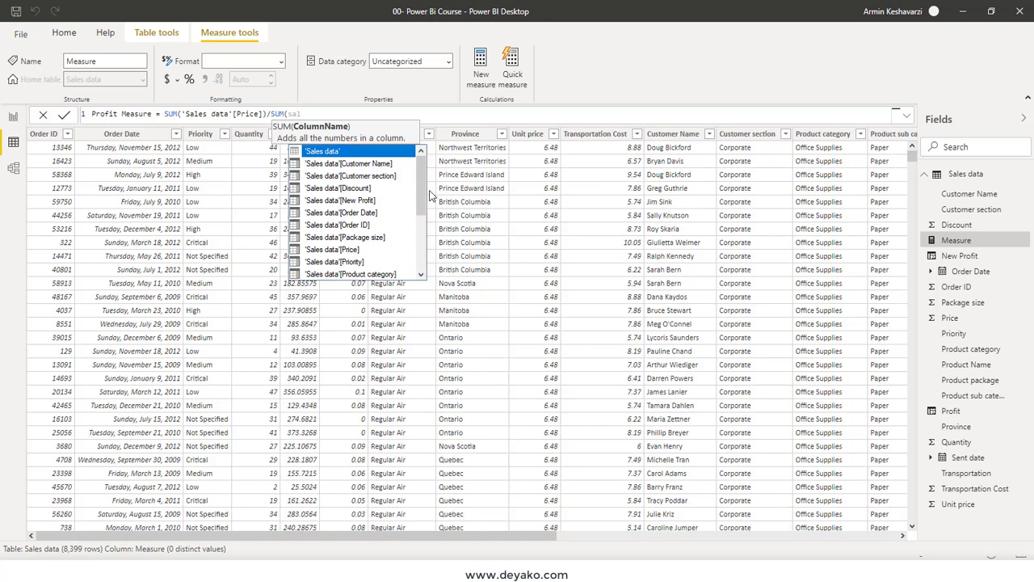
scroll(380, 234, down, 3)
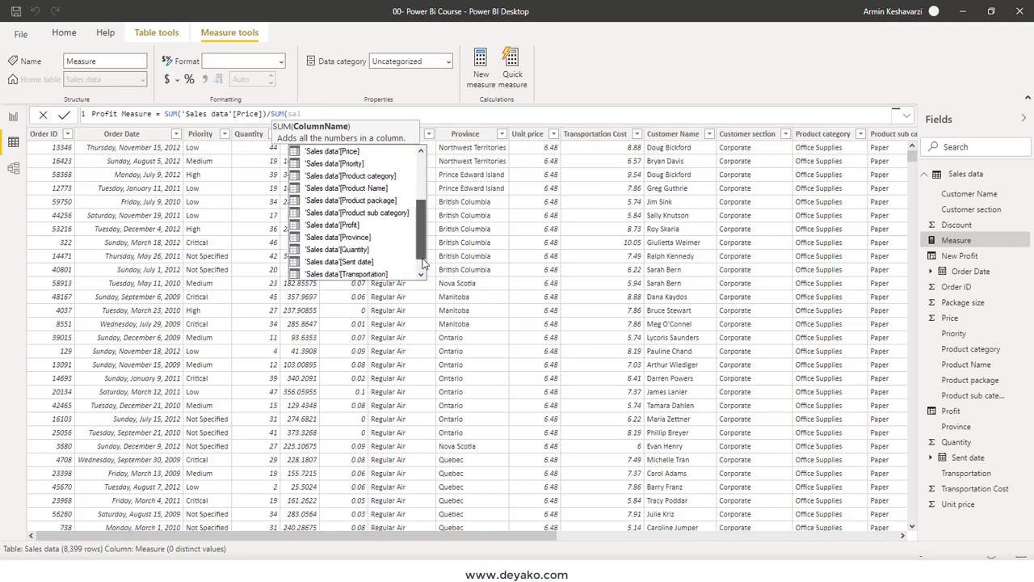
click(338, 237)
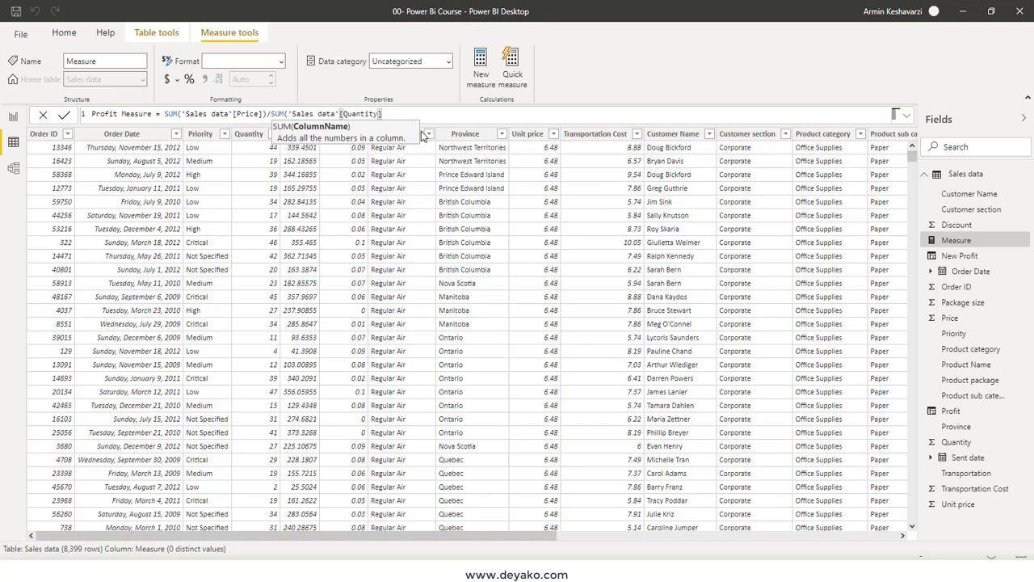
text())
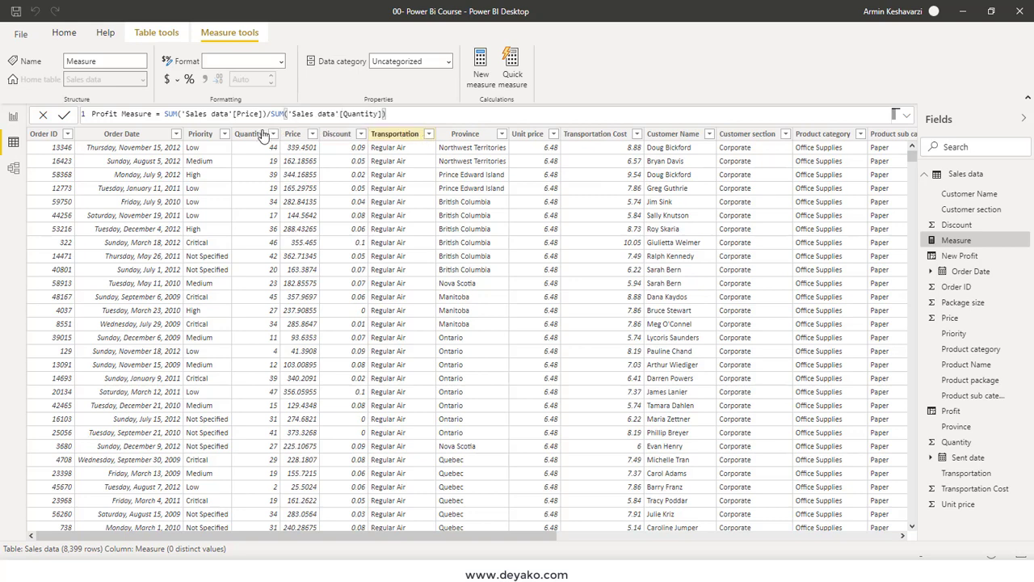
Rename the measure to 'Profit per good', swap Price for New Profit, and commit it
drag(152, 113, 94, 114)
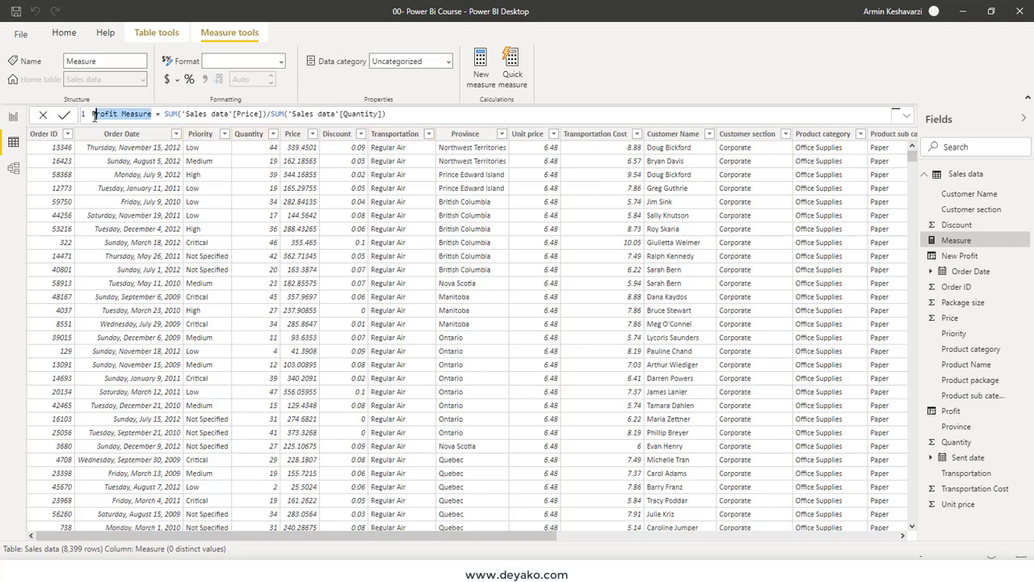
text(Proft per )
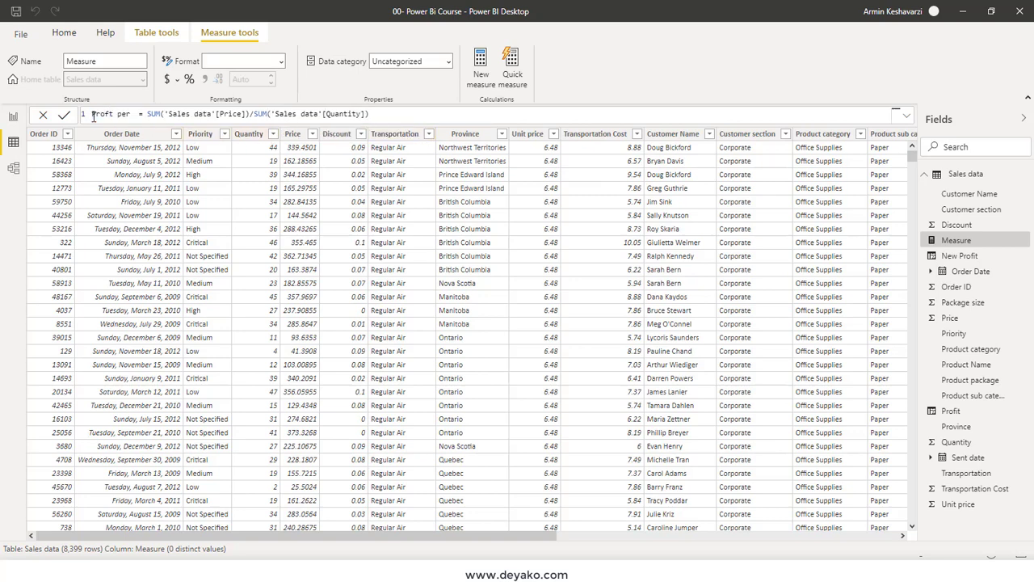
text(good)
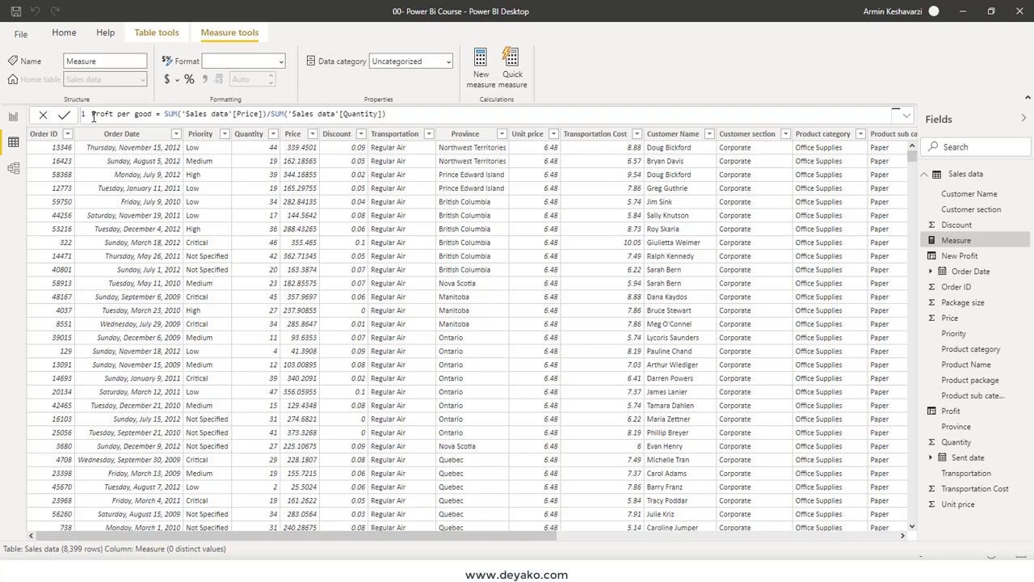
click(109, 114)
text(i)
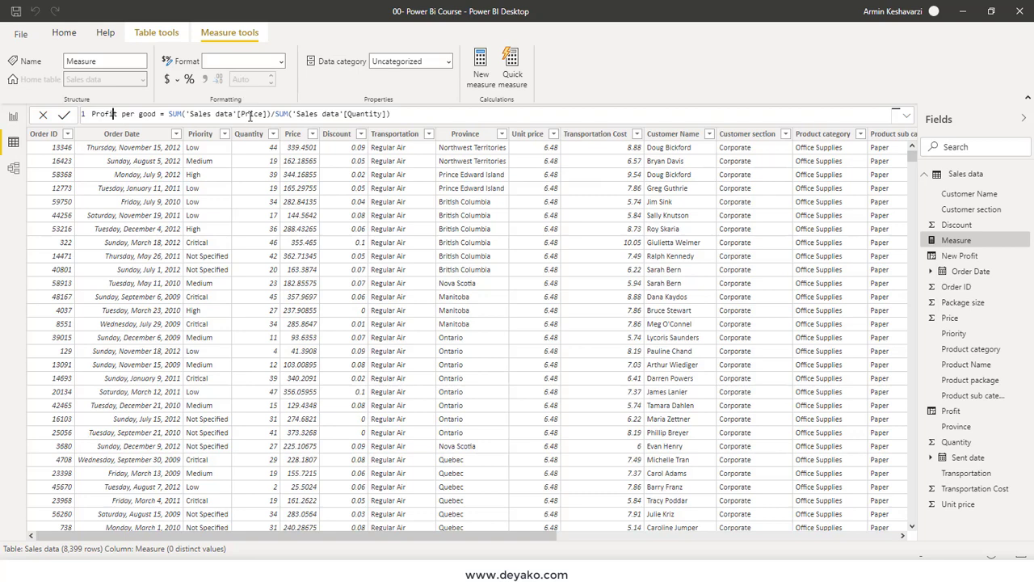
double_click(251, 114)
key(BackSpace)
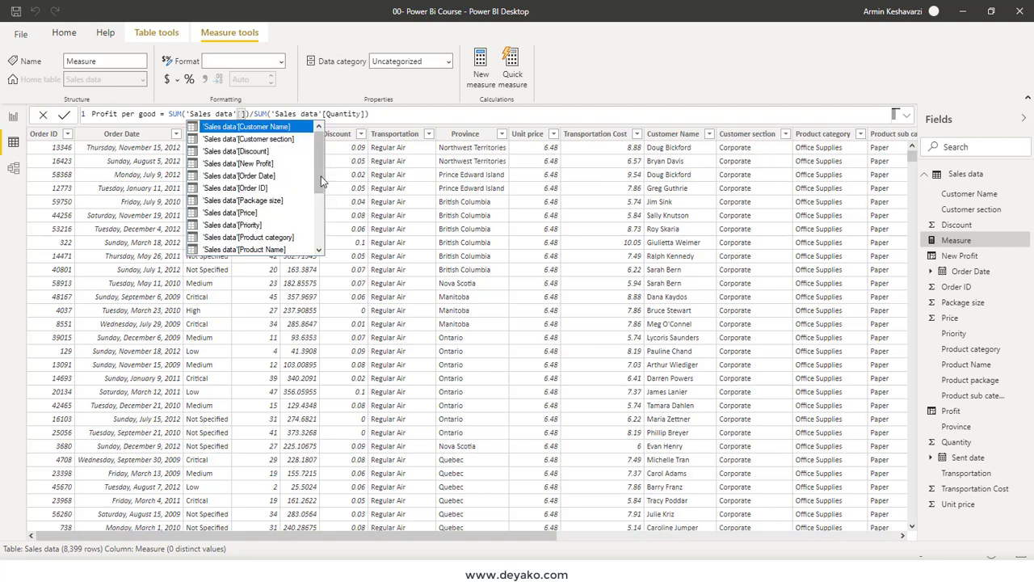
drag(320, 176, 323, 242)
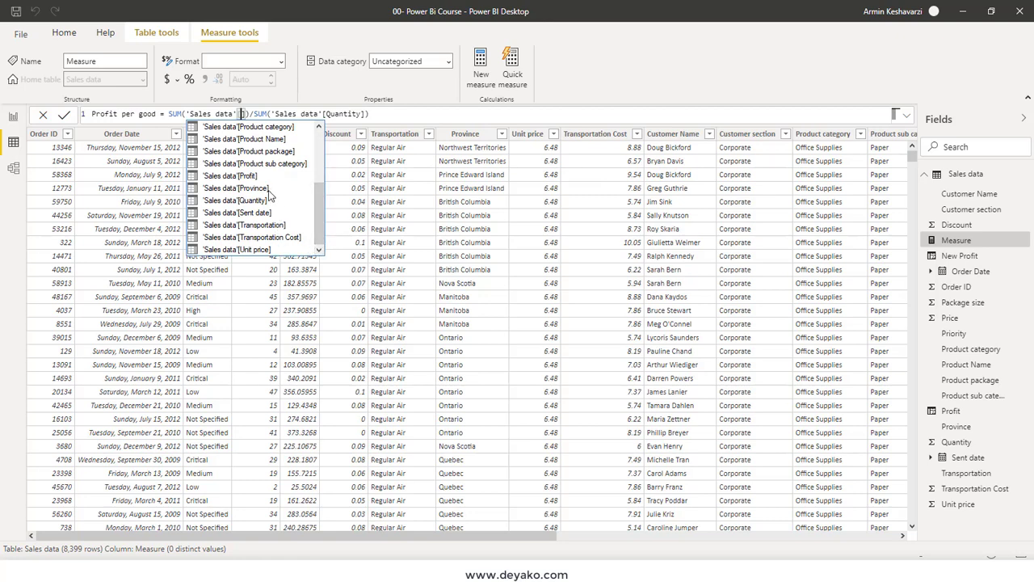
drag(324, 214, 324, 190)
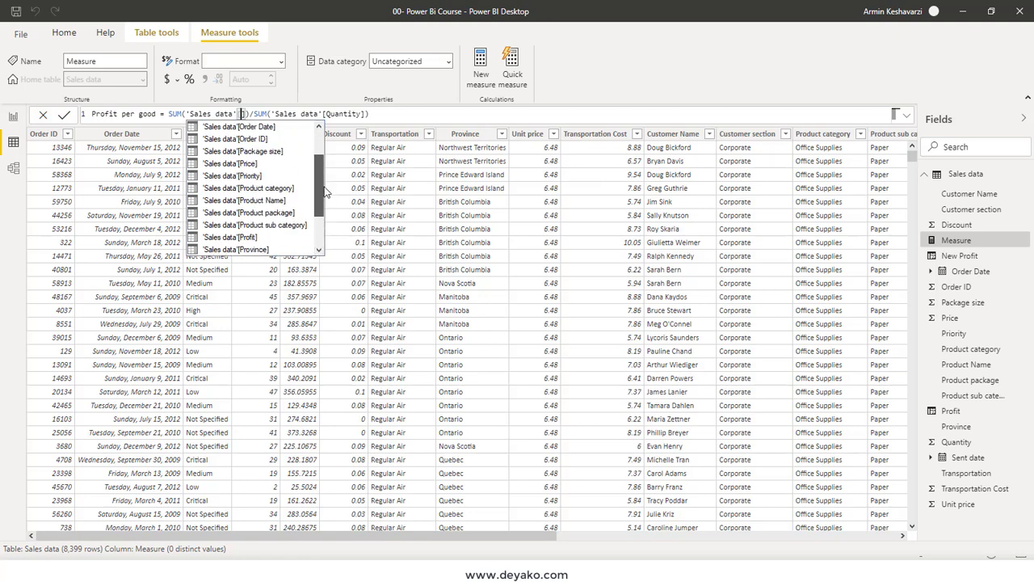
click(316, 220)
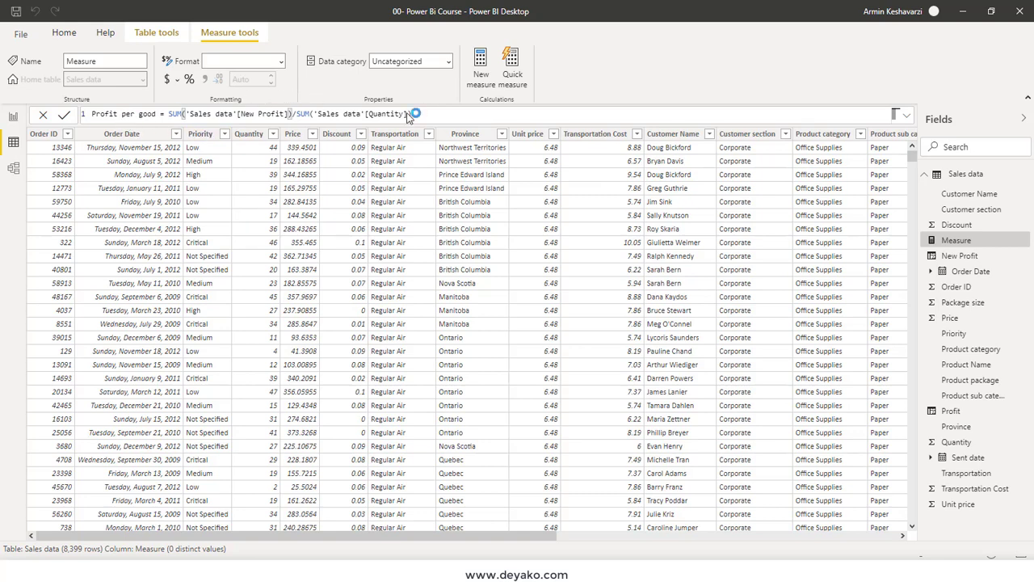
key(Return)
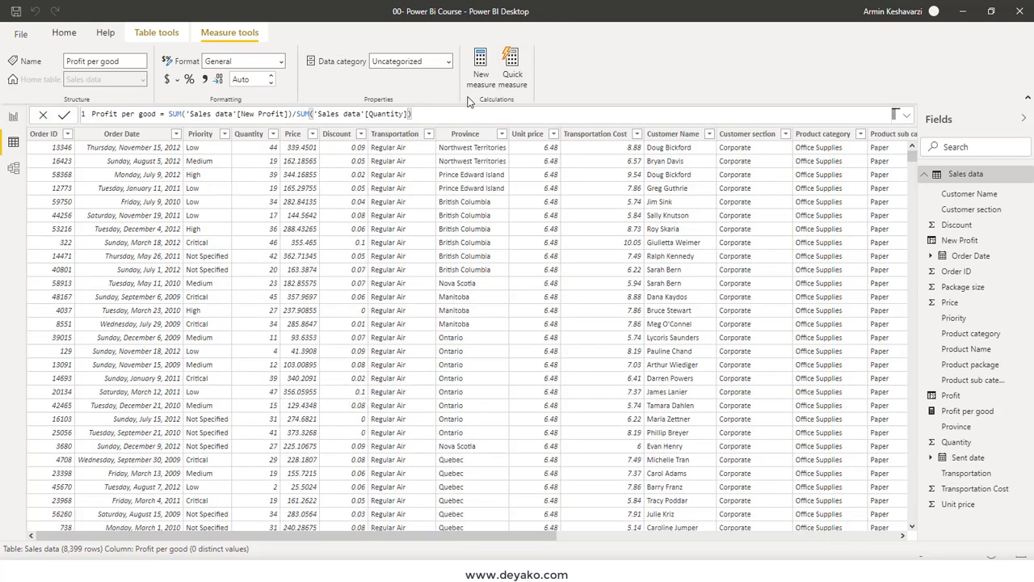
Change the Profit per good formula's [New Profit] reference to [Profit], then select the New Profit column
drag(521, 534, 866, 534)
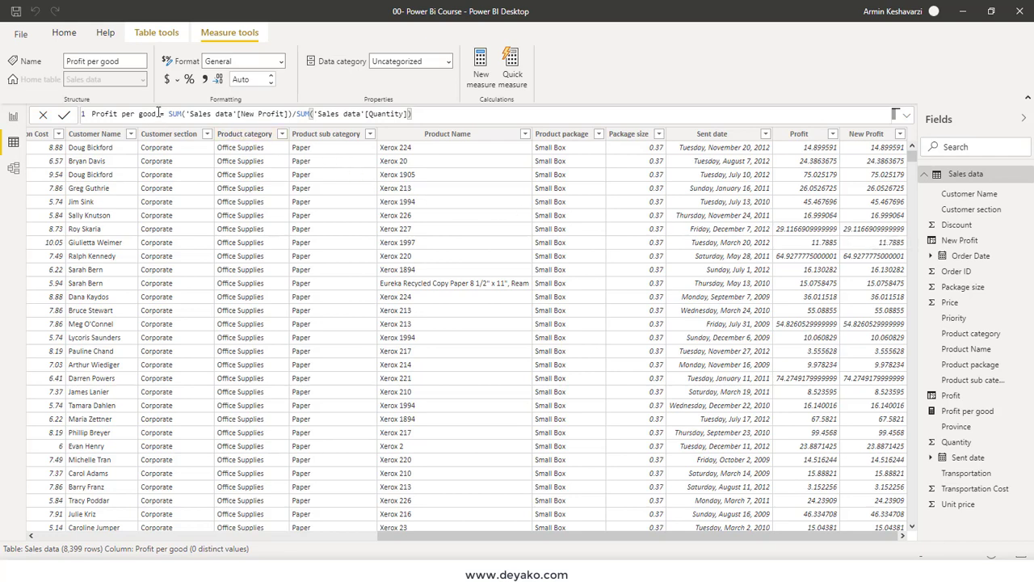
double_click(247, 114)
key(BackSpace)
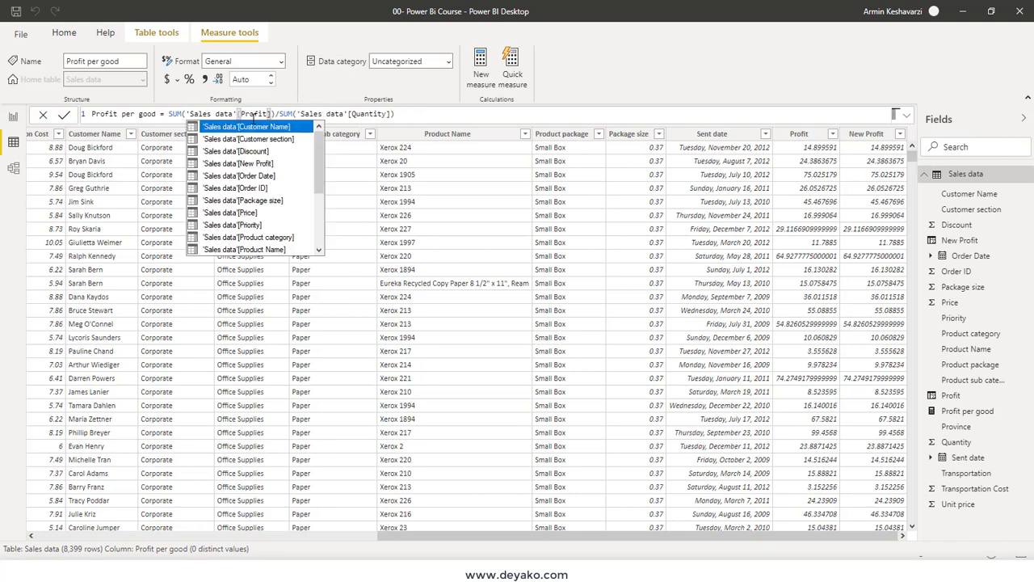
key(Tab)
key(ctrl+z)
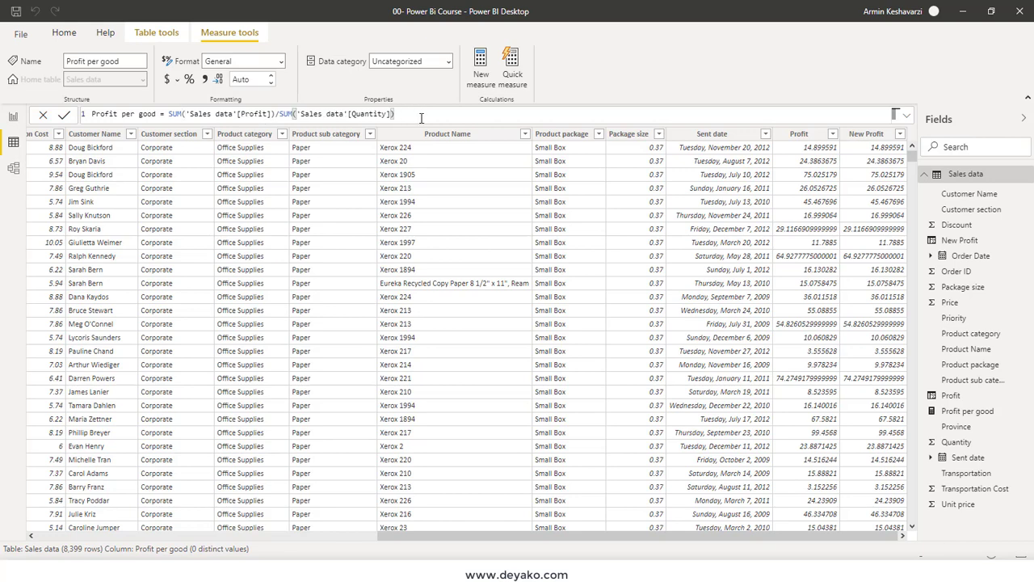
click(883, 136)
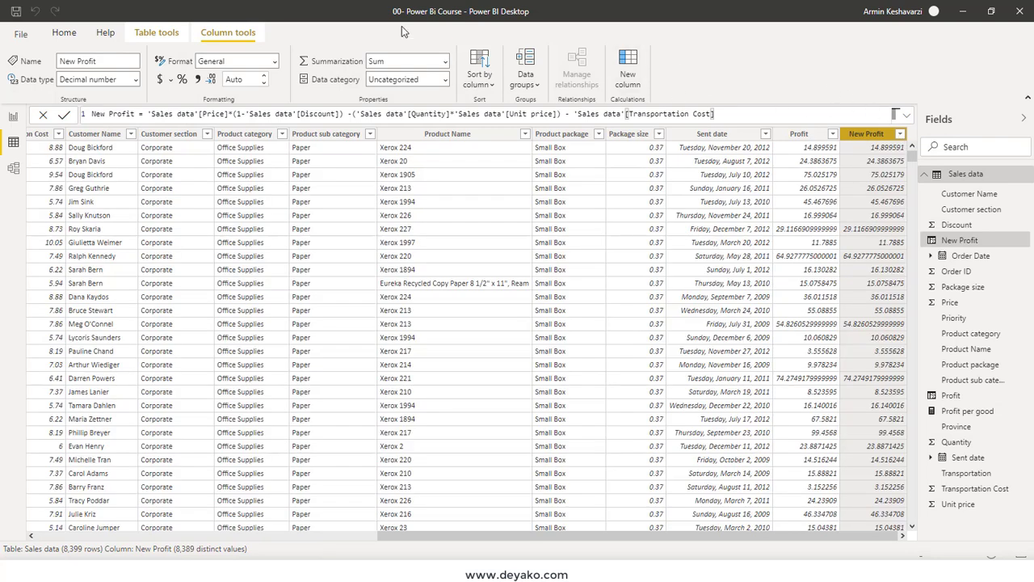
Delete the New Profit column from the Sales data table and confirm the deletion
right_click(1019, 242)
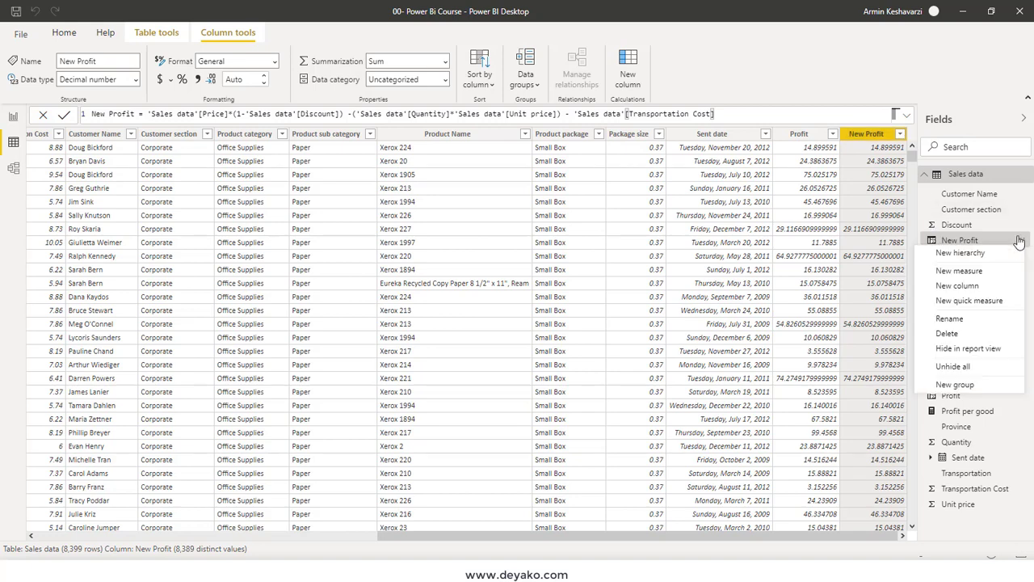
click(974, 333)
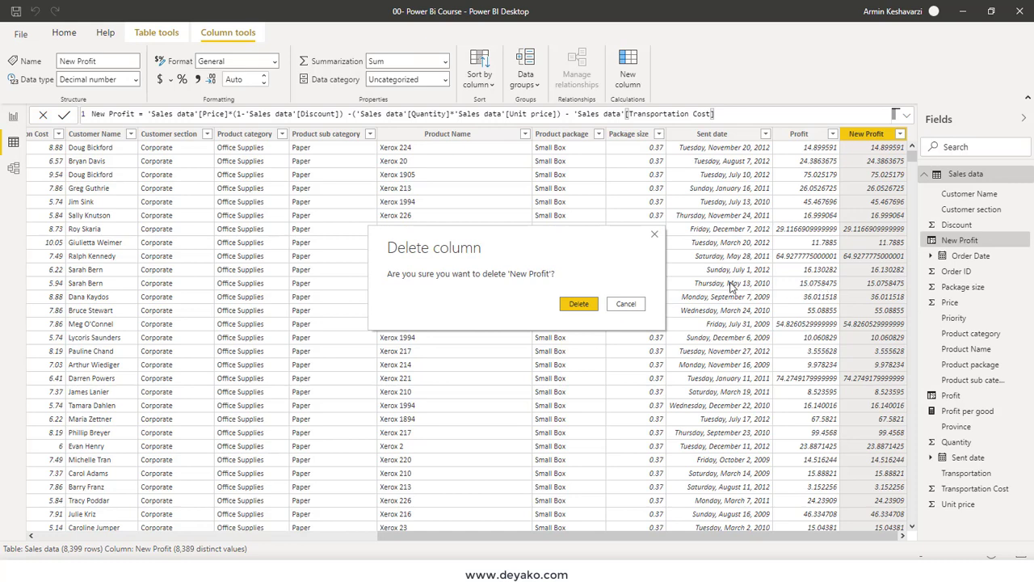
click(578, 304)
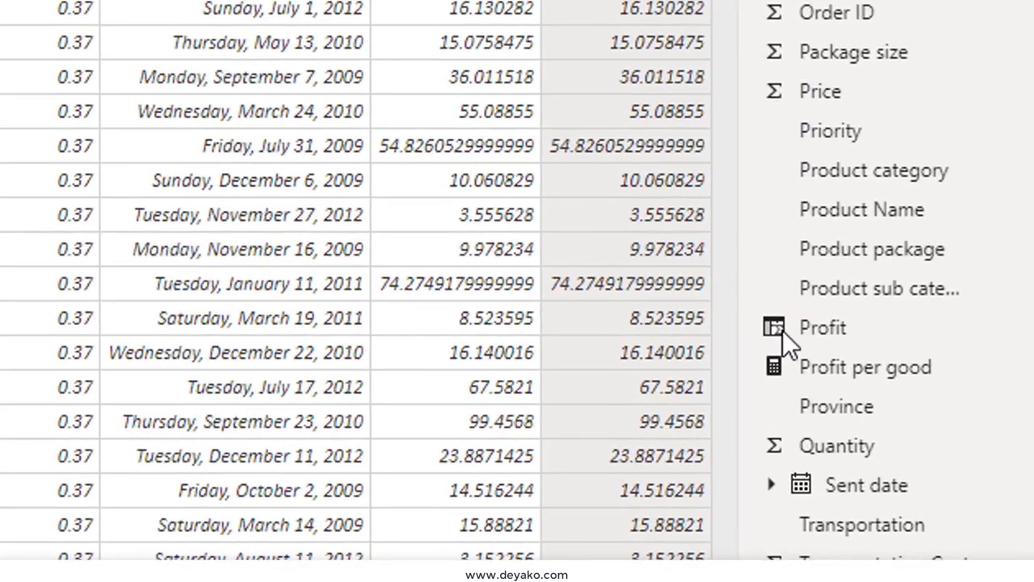
mouse_move(864, 327)
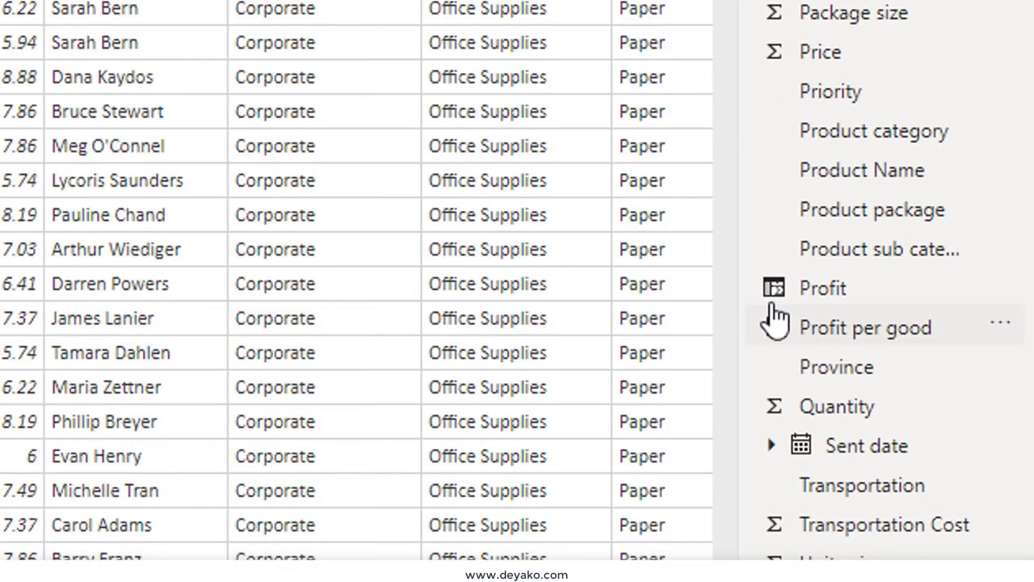
click(781, 298)
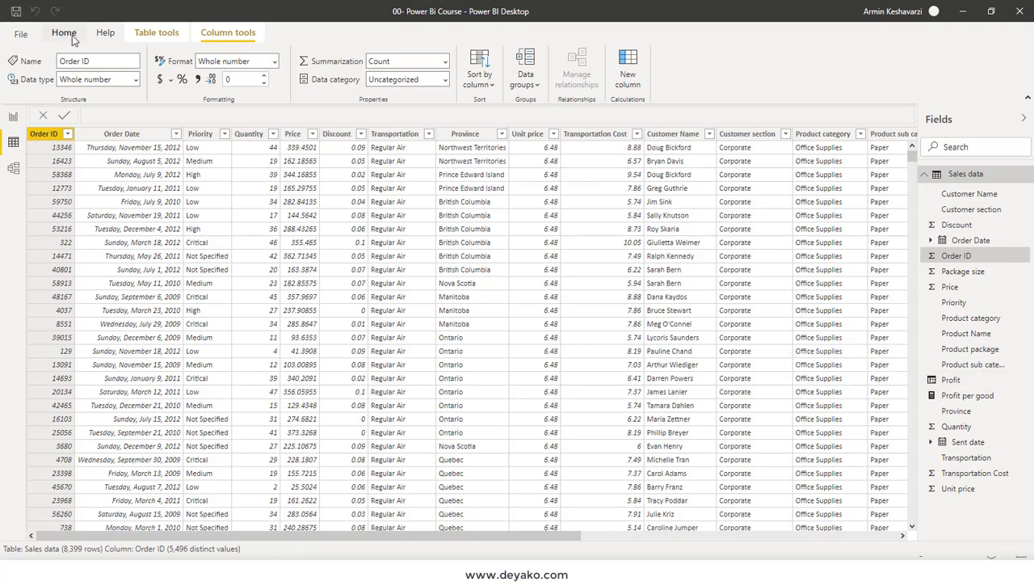
Return to Report view, compare the Quantity and Profit Report pages, and bring up Quantity Report's page options
click(10, 118)
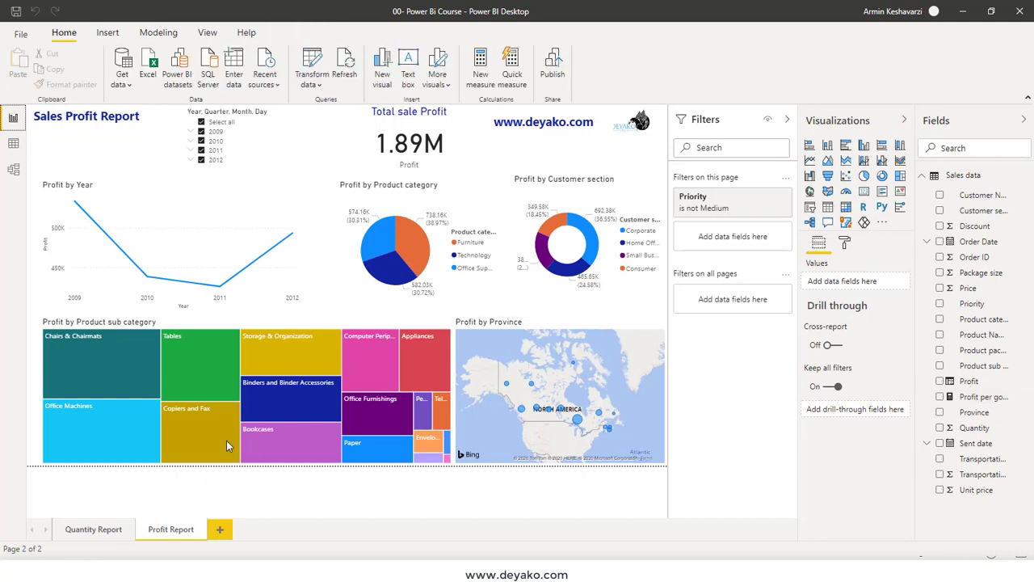
click(74, 533)
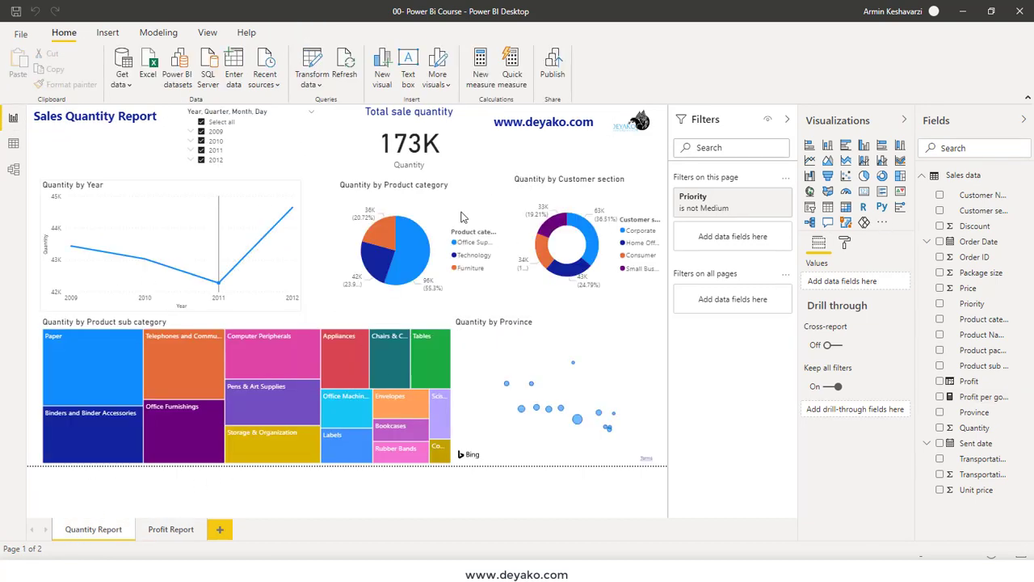
click(158, 531)
mouse_move(292, 234)
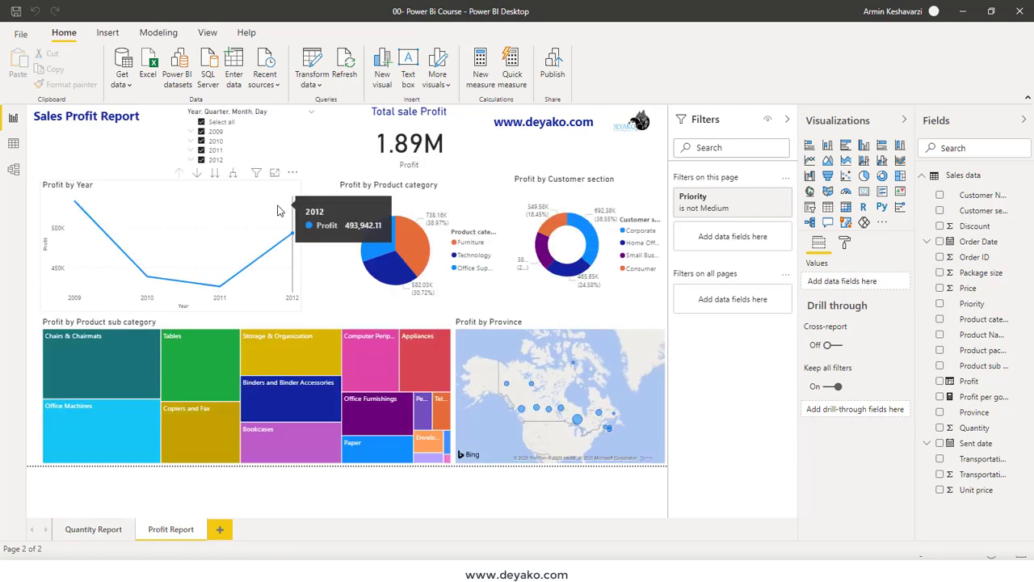
click(81, 530)
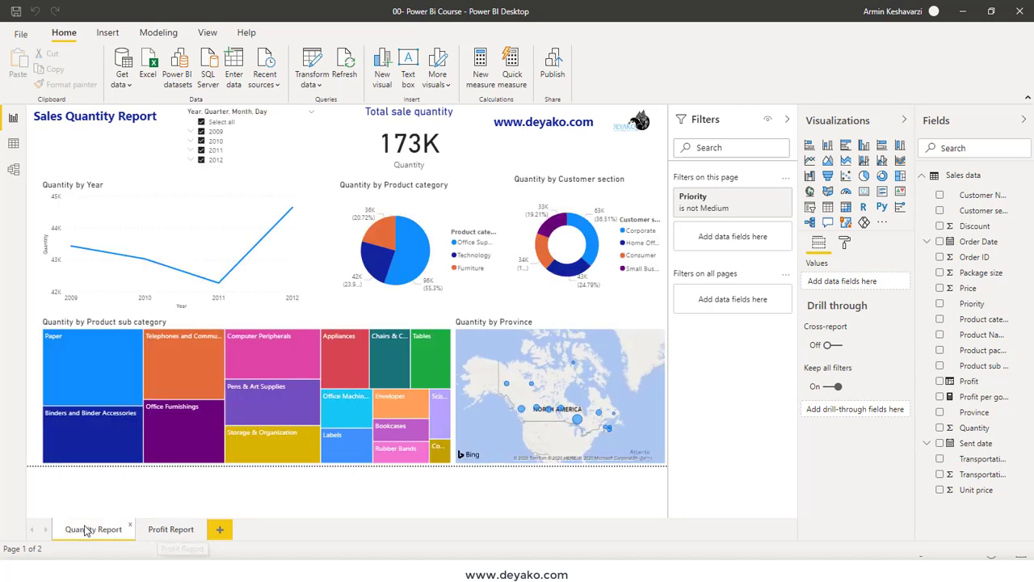
right_click(91, 534)
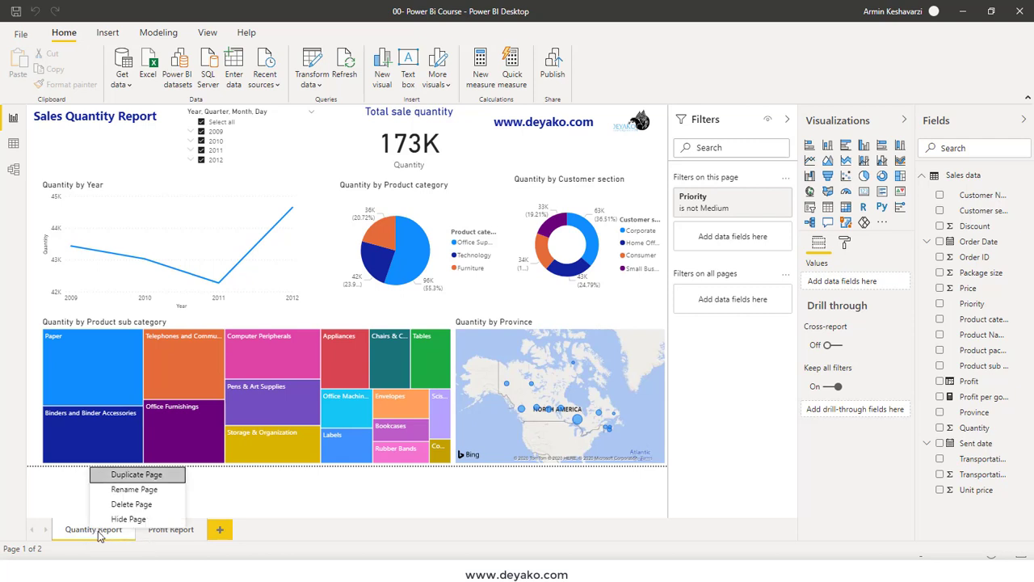
Duplicate the Quantity Report page and change its heading to 'Sales profit Report'
click(135, 476)
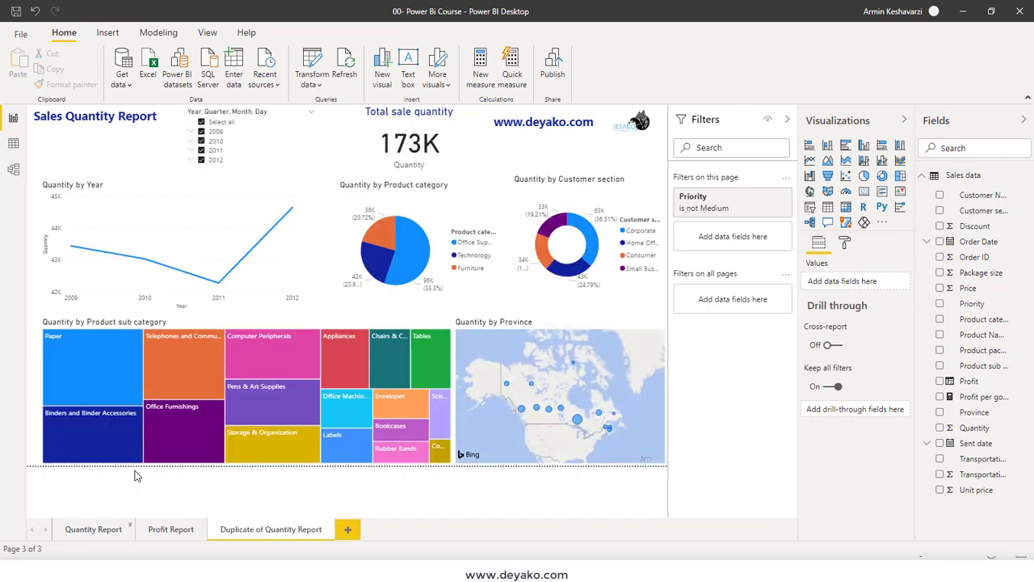
click(96, 118)
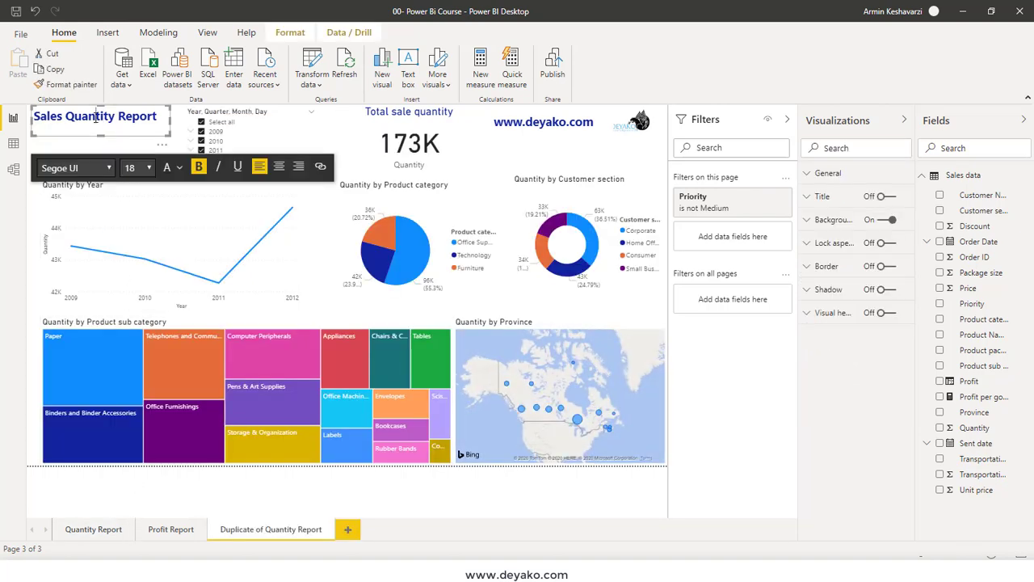
double_click(96, 118)
text(pro)
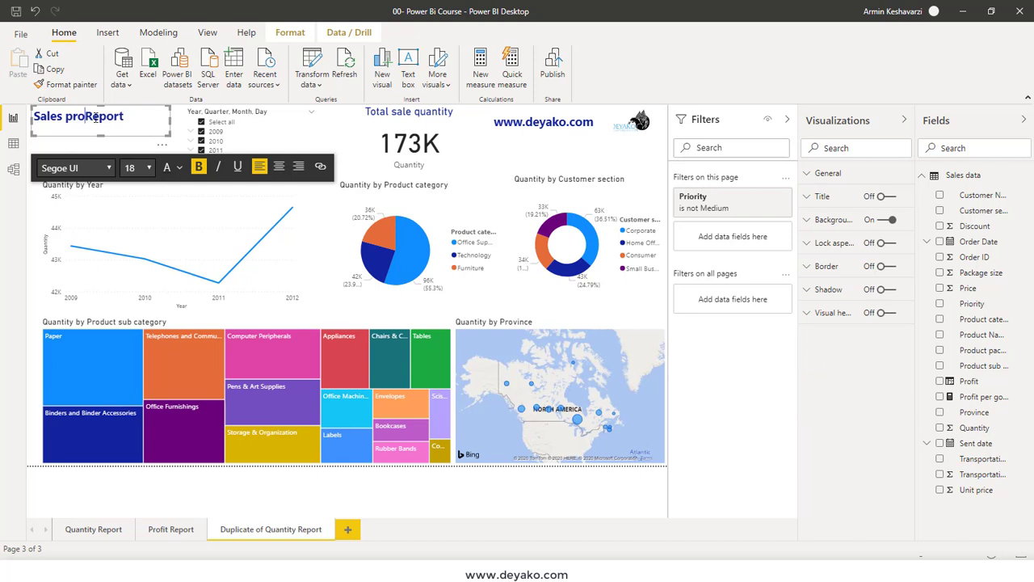
text(fit)
Retitle the card 'Total profit quantity' and show the card's fields
click(413, 123)
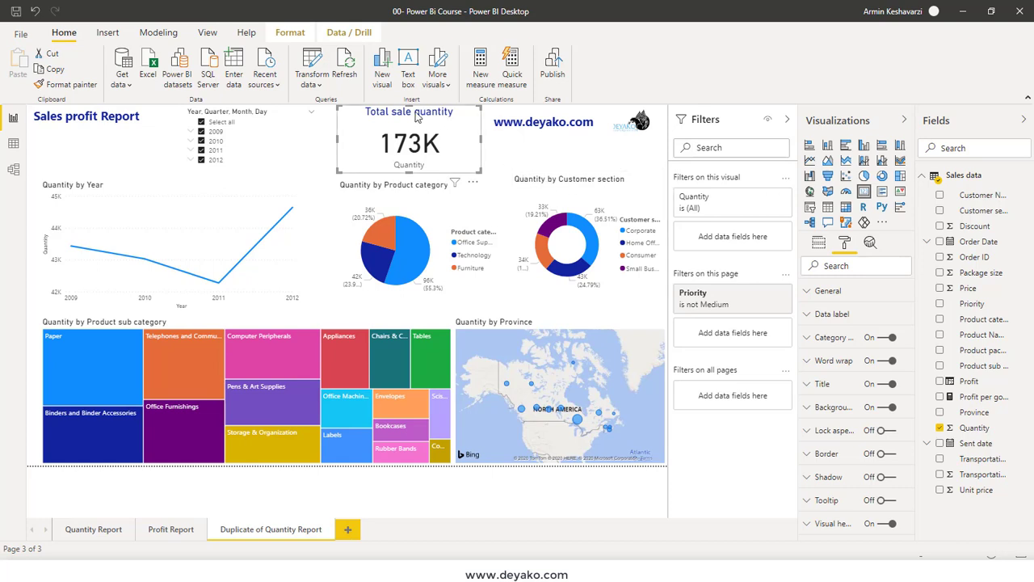
click(834, 385)
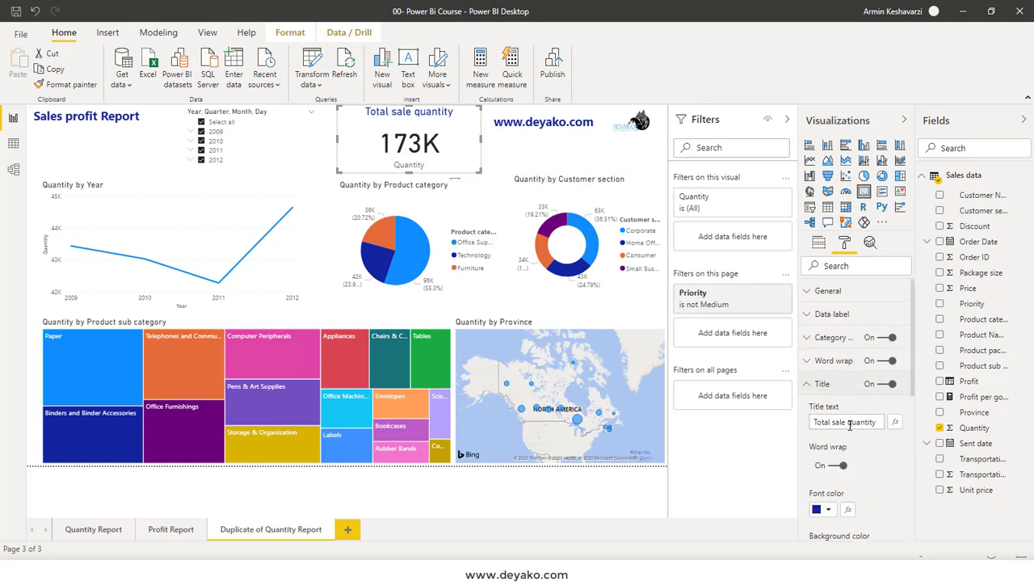
double_click(842, 421)
text(pro)
text(fit)
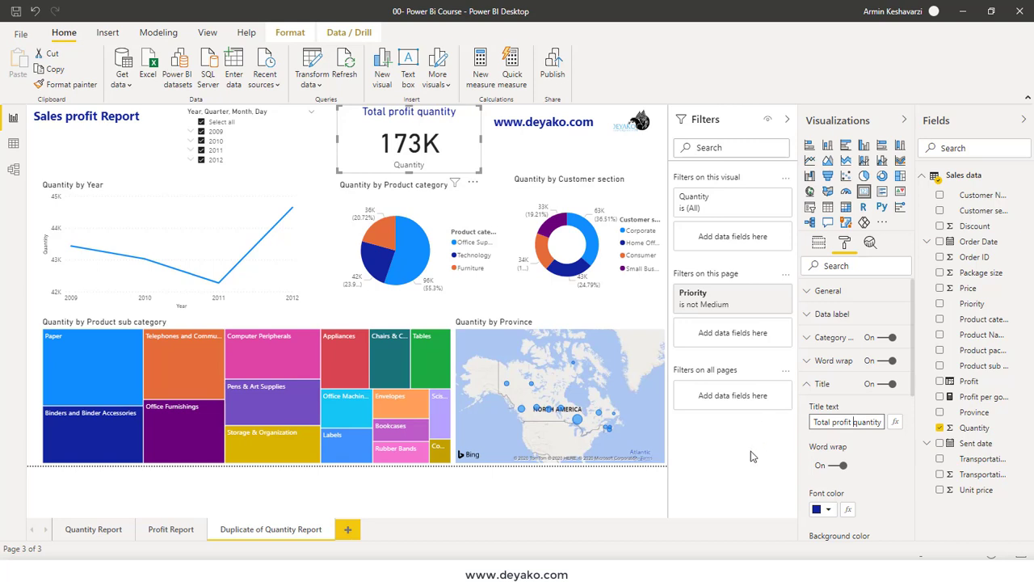
key(Return)
click(818, 242)
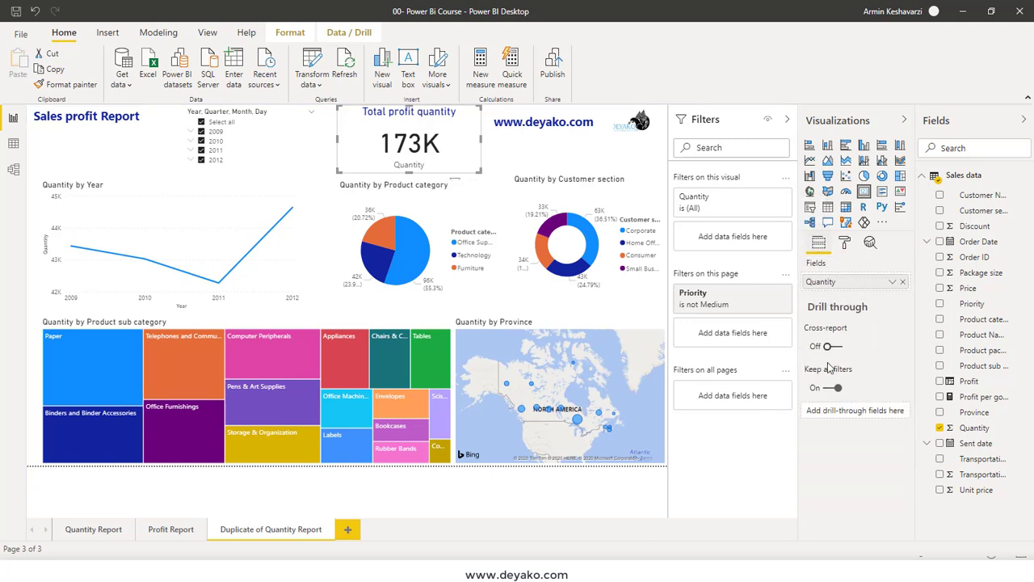
Make the card show Profit and the year line chart plot Profit per good instead of Quantity
click(940, 427)
click(939, 381)
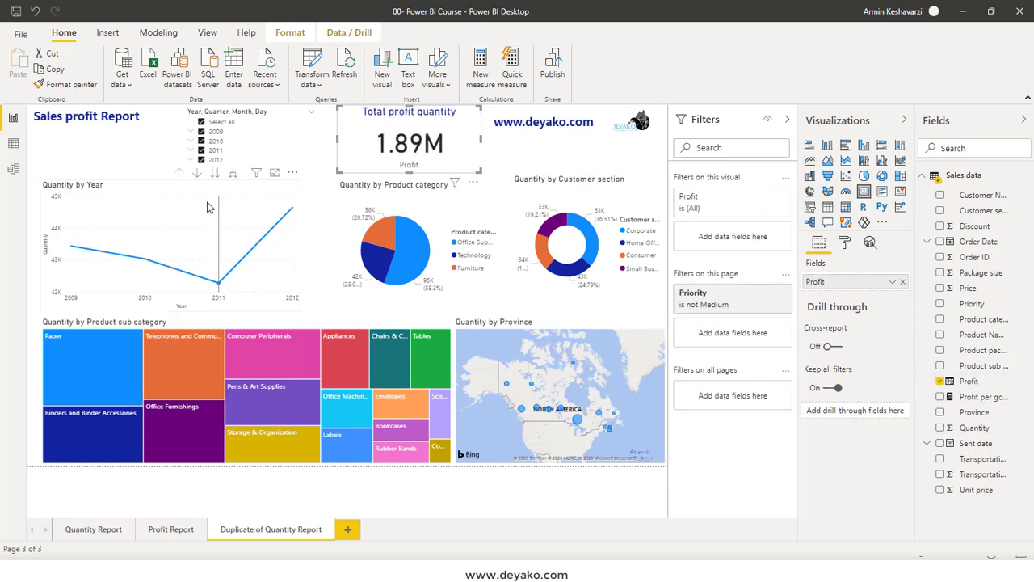
click(129, 192)
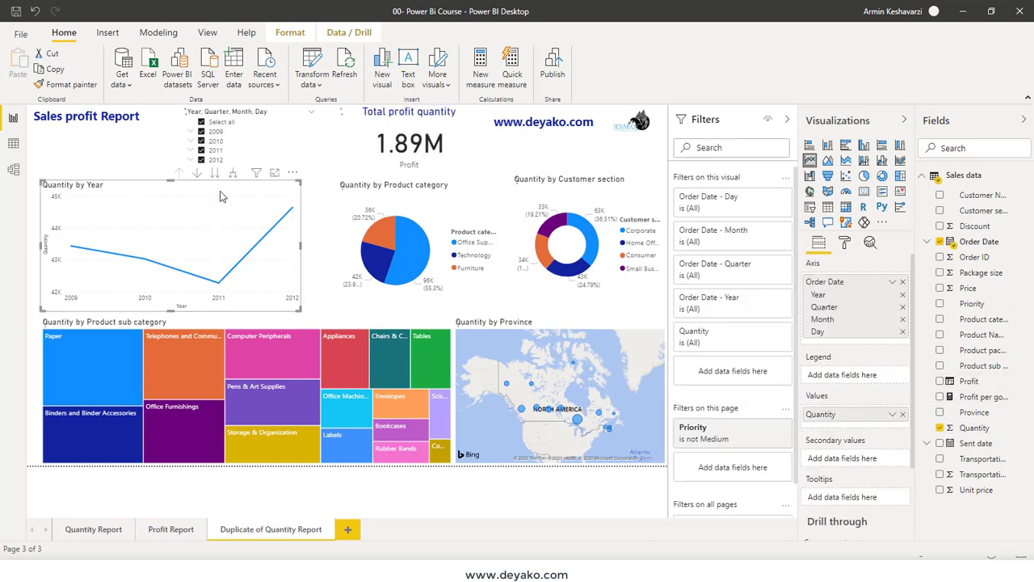
click(940, 428)
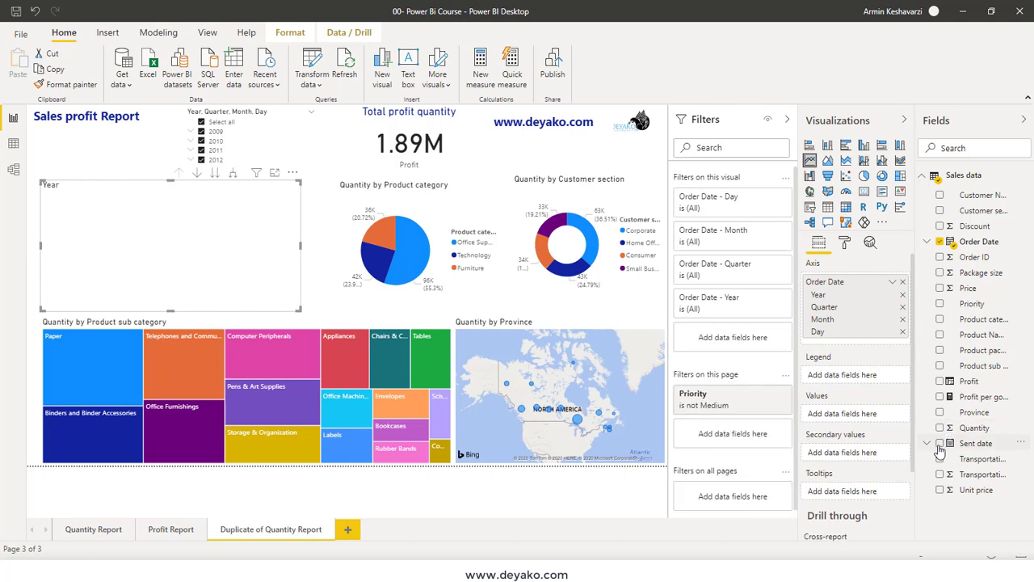
click(939, 397)
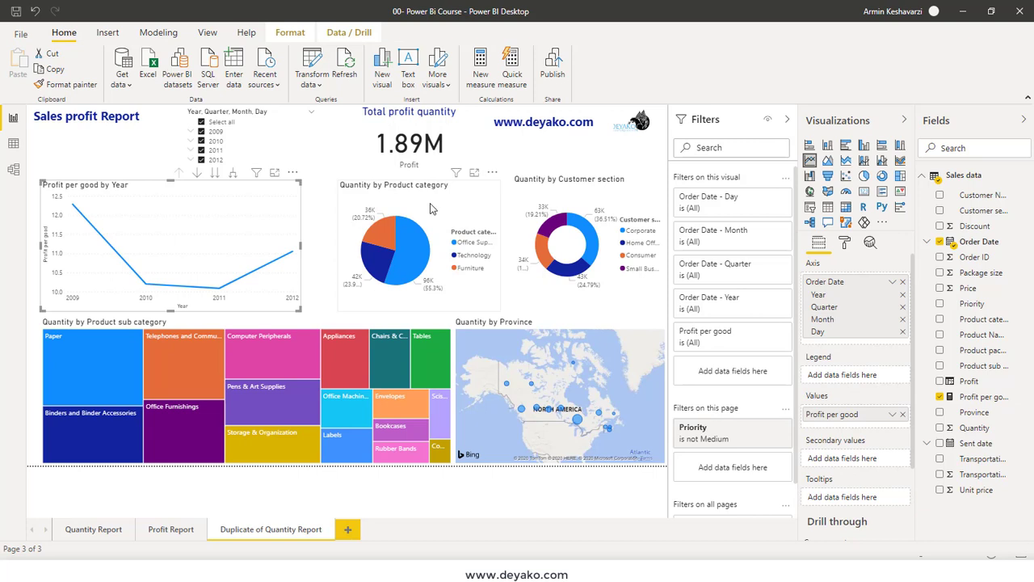
Use Profit per good as the category pie chart's values, then try a year cross-filter
click(485, 299)
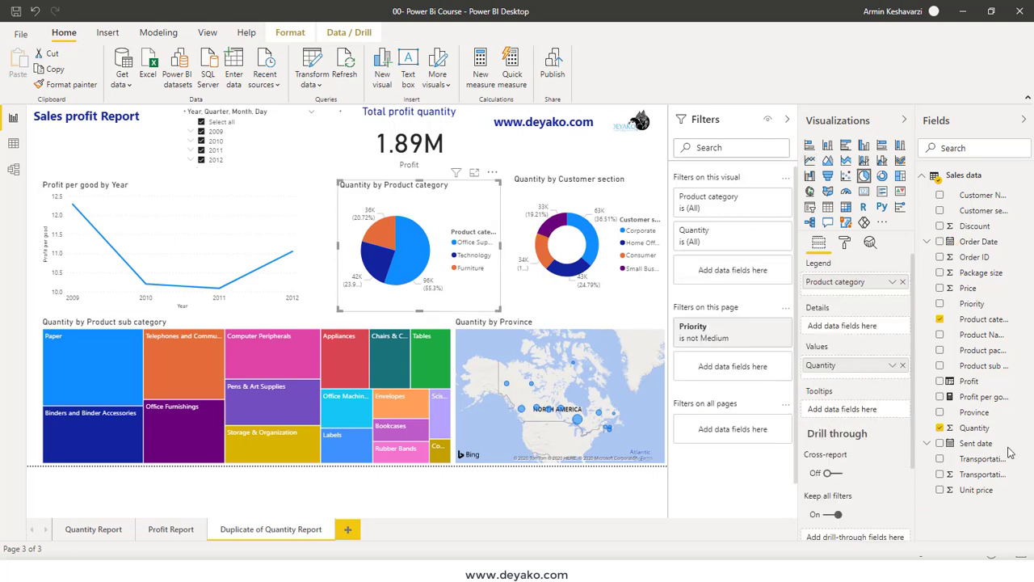
click(939, 428)
click(940, 396)
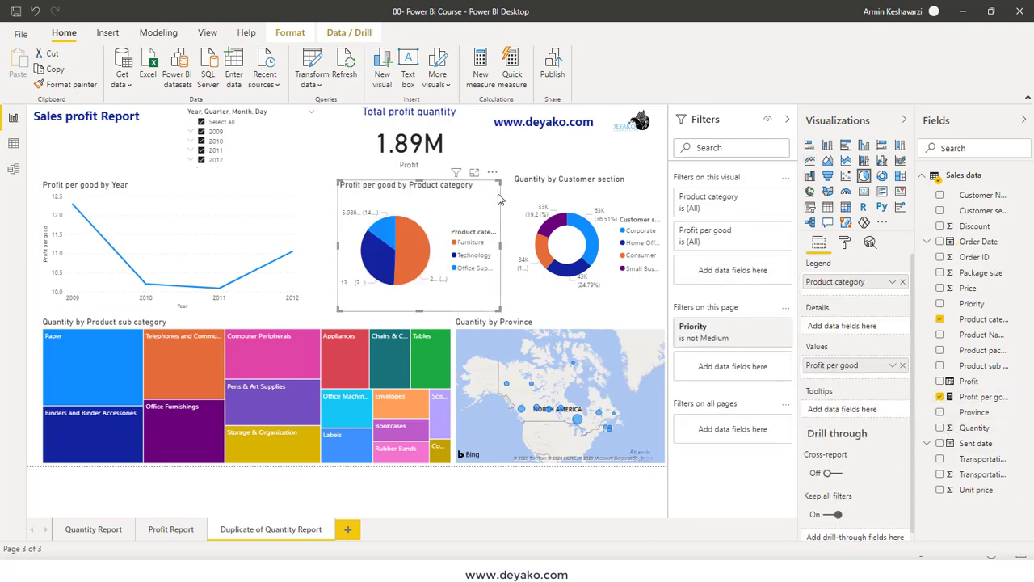
click(507, 202)
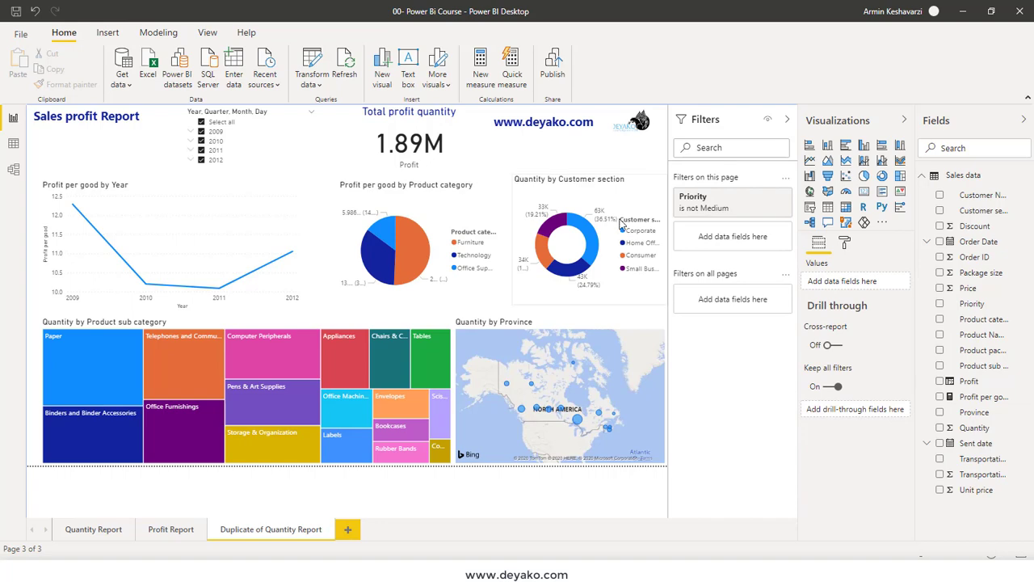
click(255, 276)
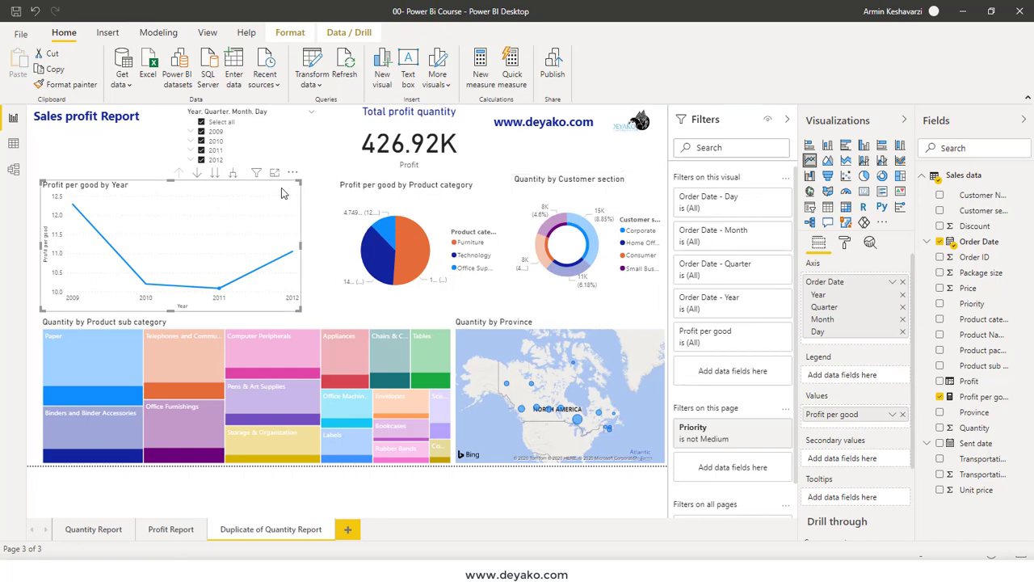
click(259, 202)
click(258, 202)
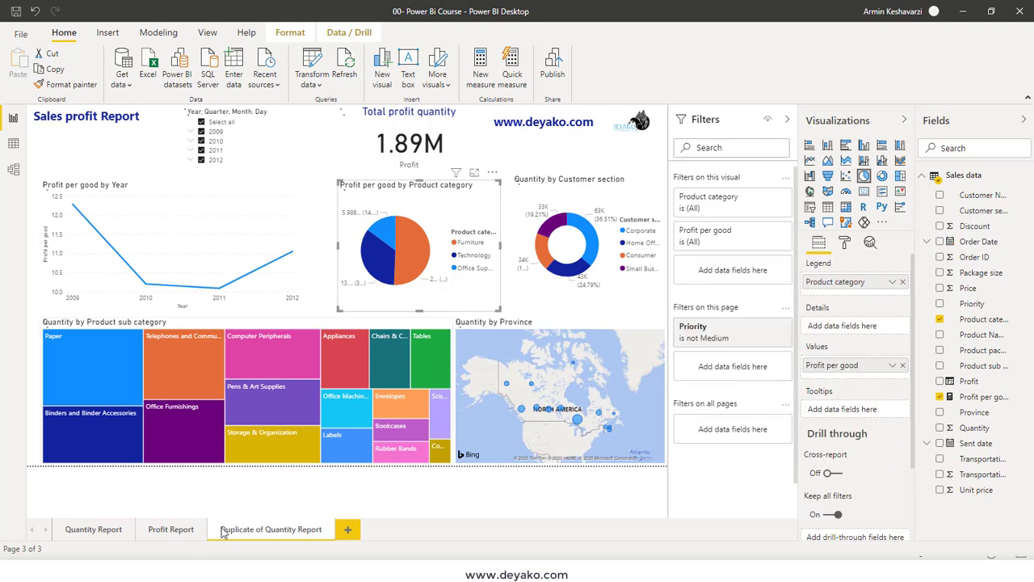
Delete the Duplicate of Quantity Report page, keeping the Profit Report page name unchanged
right_click(293, 538)
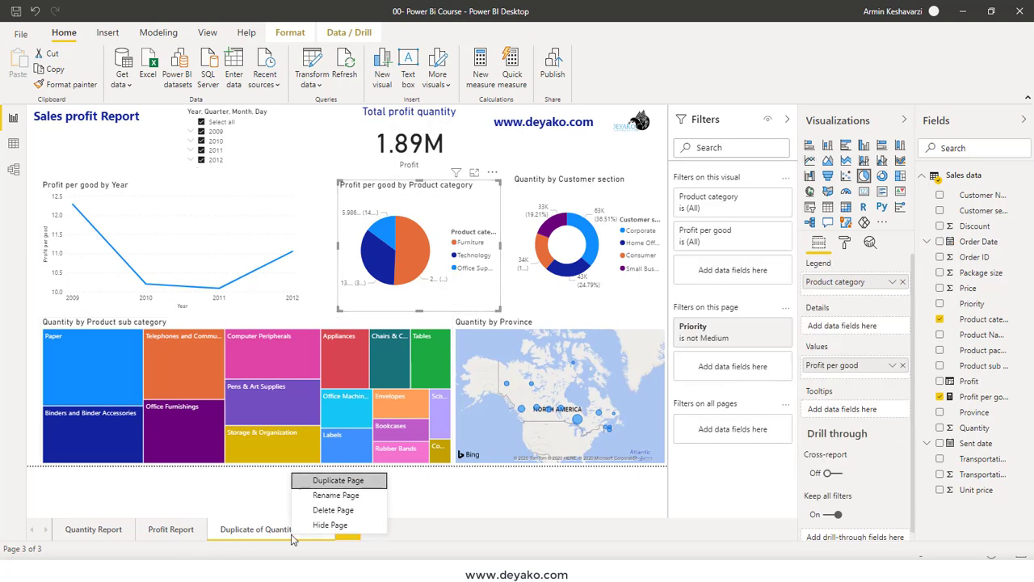
click(336, 512)
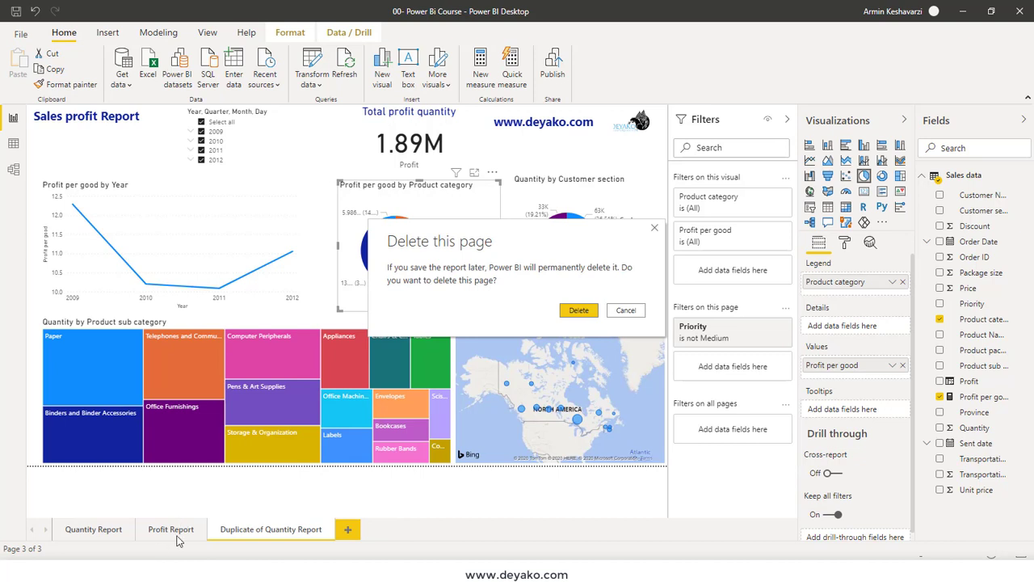
click(578, 310)
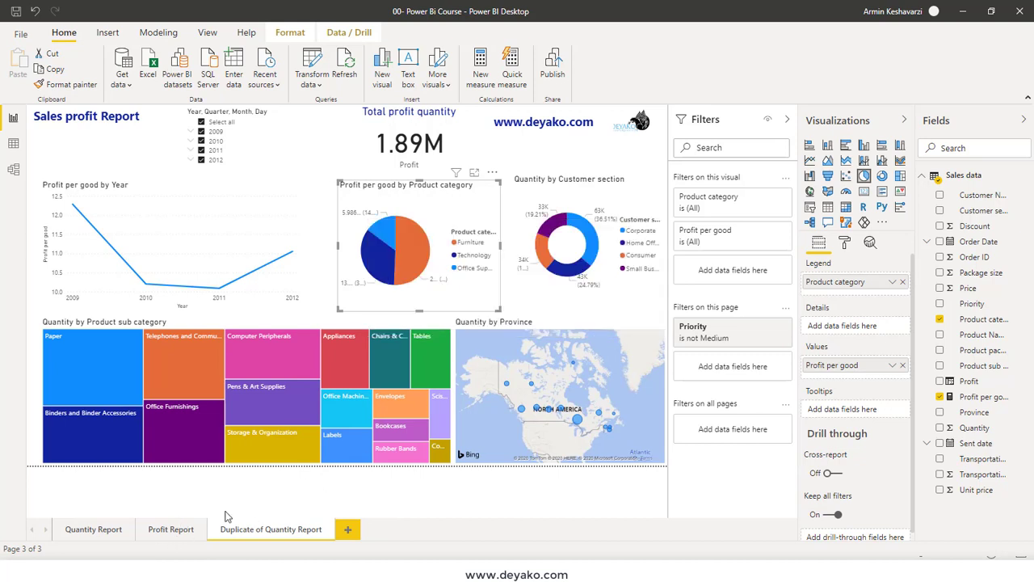
mouse_move(171, 529)
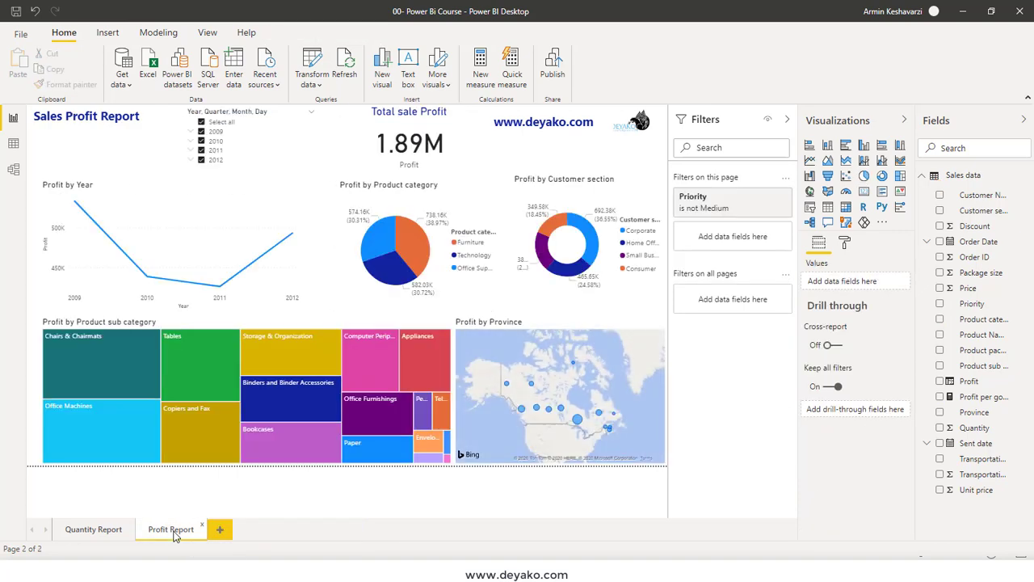
double_click(175, 532)
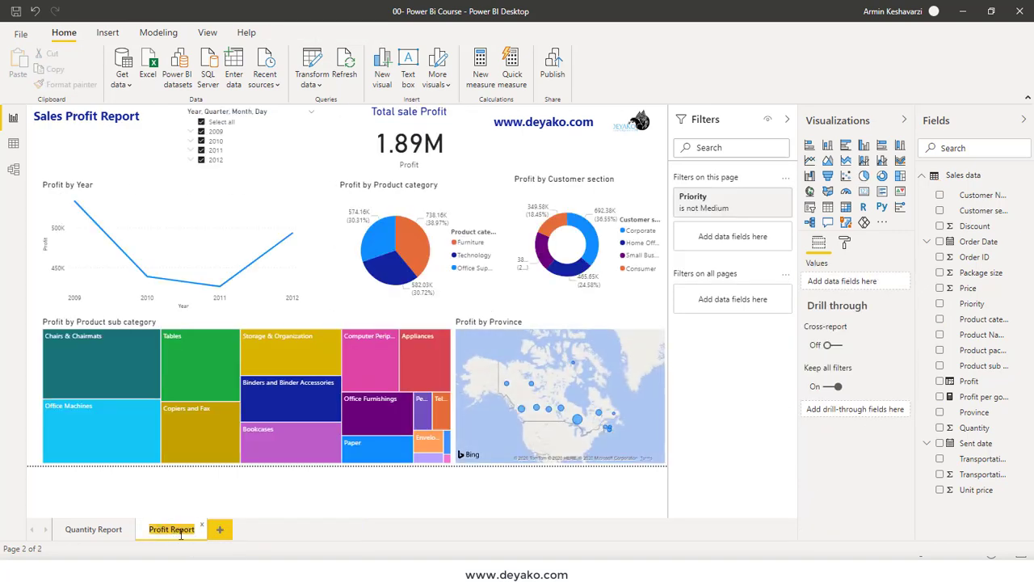
key(Return)
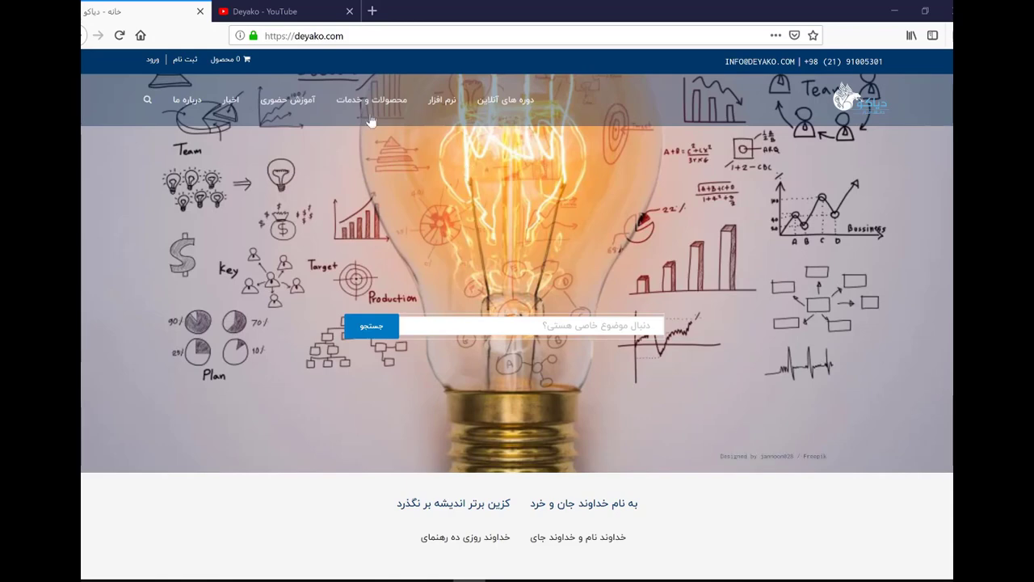
Switch to the Deyako YouTube channel tab and toggle its featured video
click(292, 14)
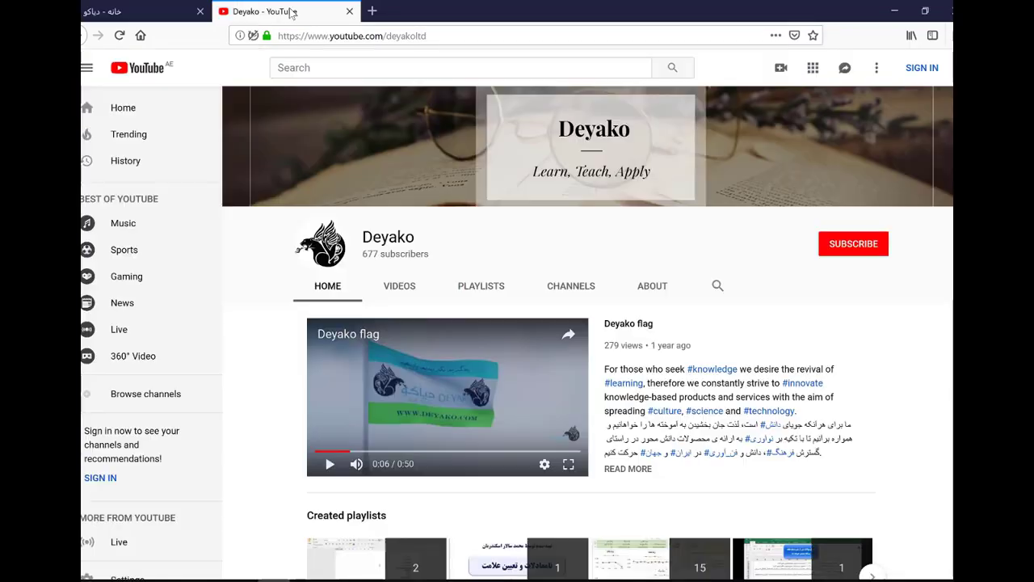
click(431, 391)
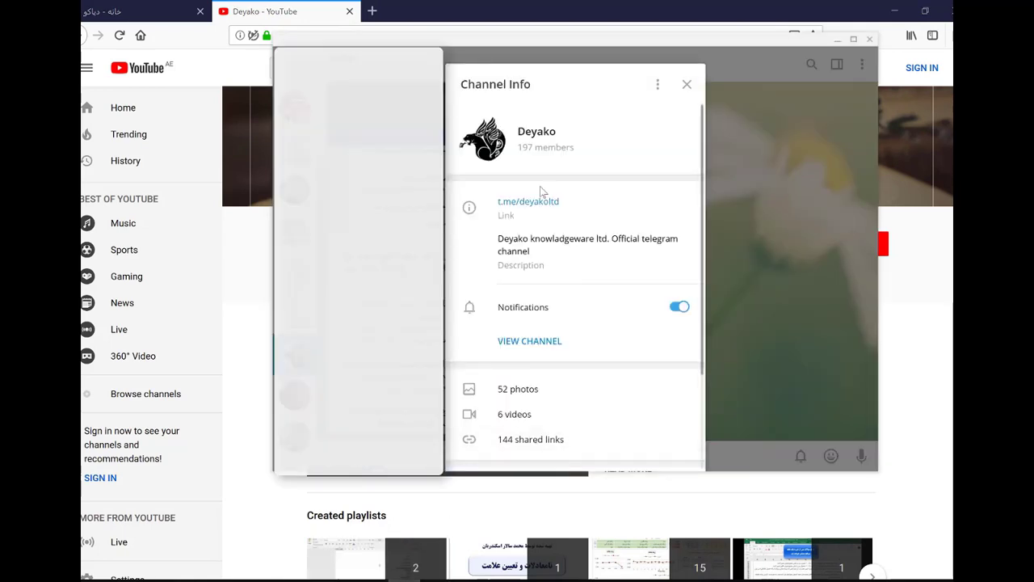